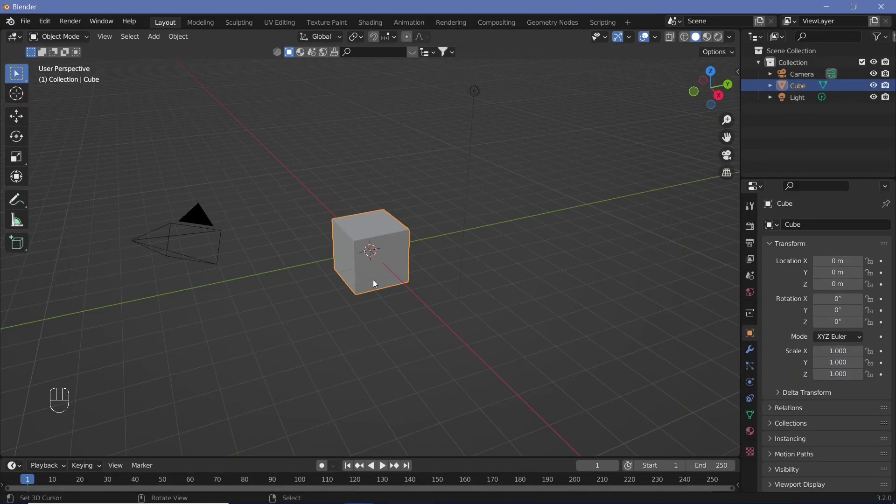
Delete the default cube and add a plane mesh in its place at the origin
key("x")
left_click(367, 273)
key("shift+a")
mouse_move(363, 267)
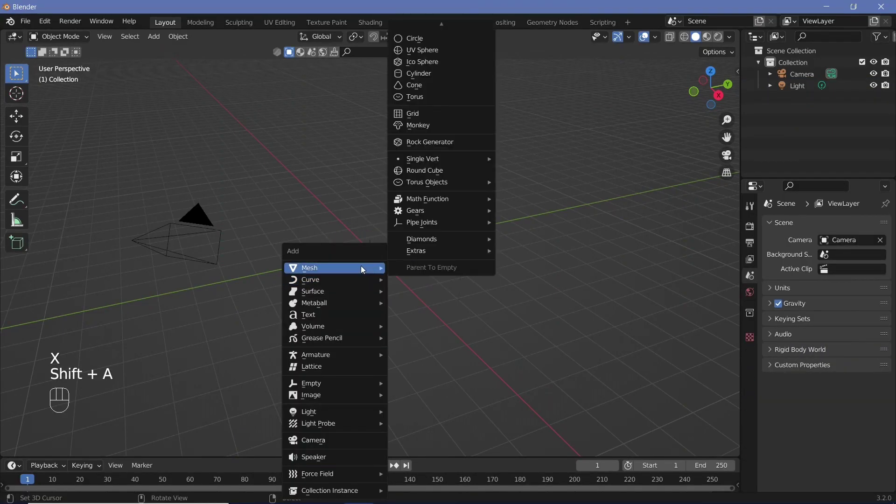
left_click(416, 29)
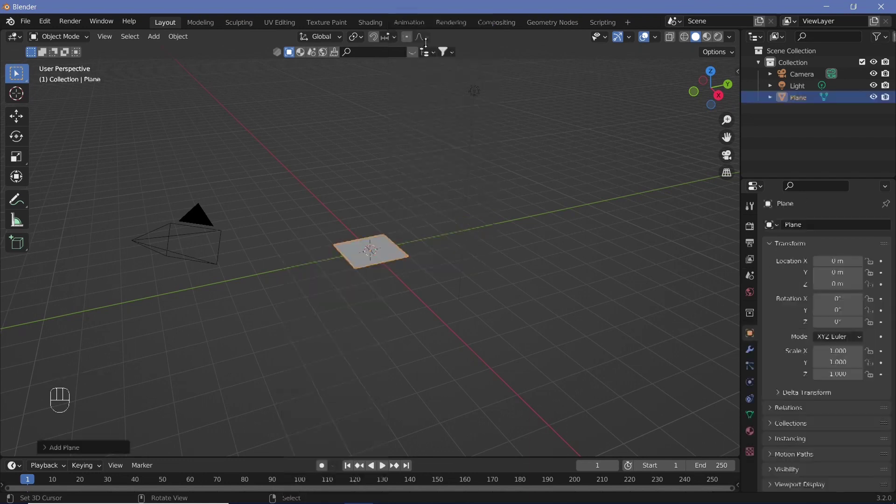
Clear the camera's location and rotation and move it up the Z axis to 5 m
right_click(156, 246)
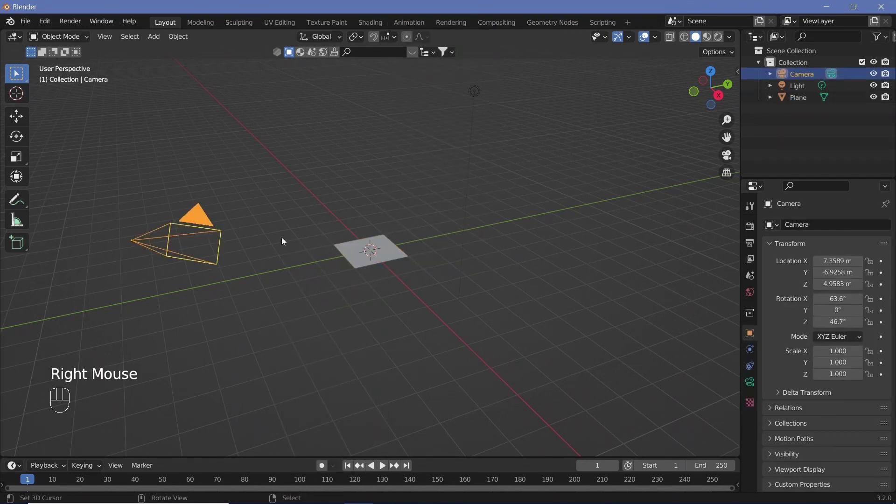
key("alt+g")
key("alt+r")
key("g")
key("z")
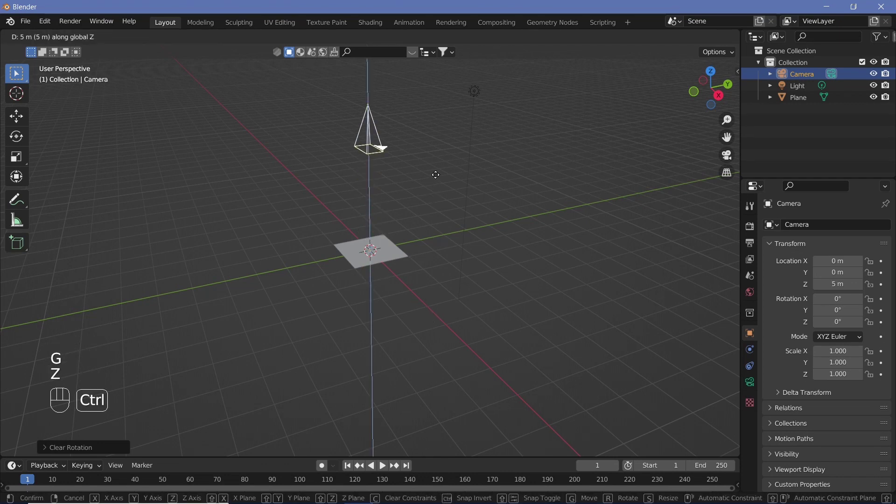
left_click(435, 159, "ctrl")
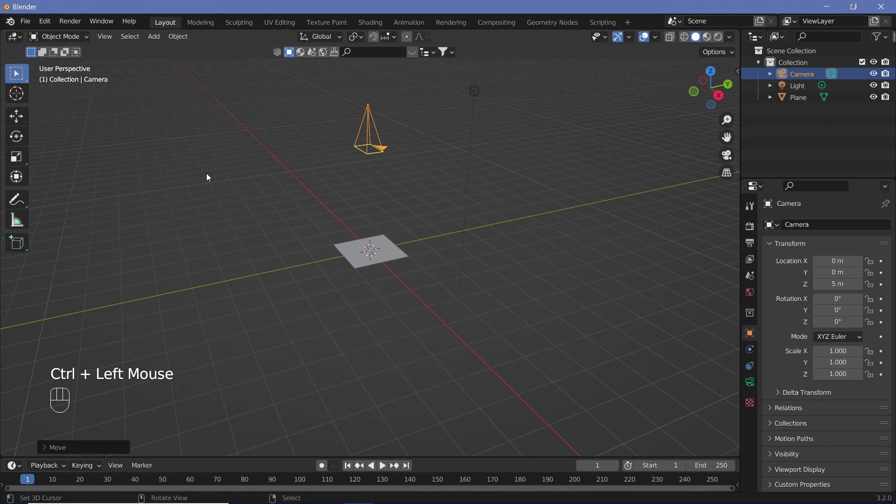
Look through the camera and raise it along Z to a height of 11 m
key("KP_0")
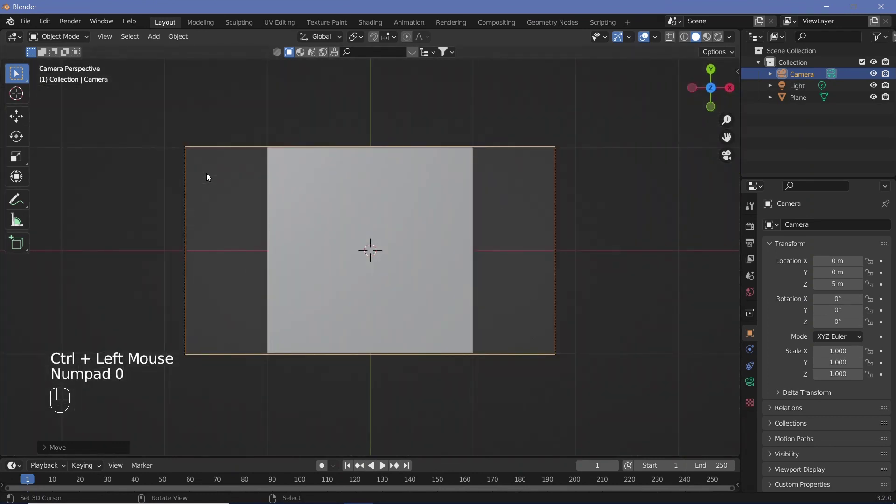
left_click(105, 36)
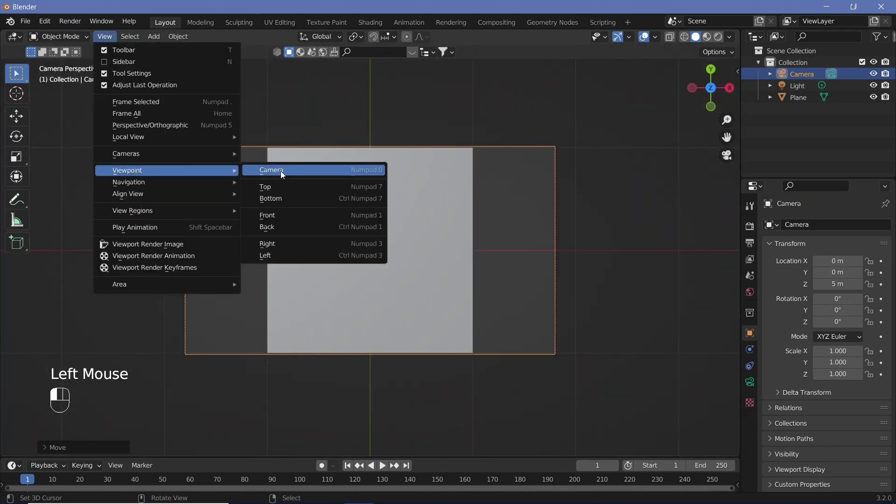
key("g")
key("z")
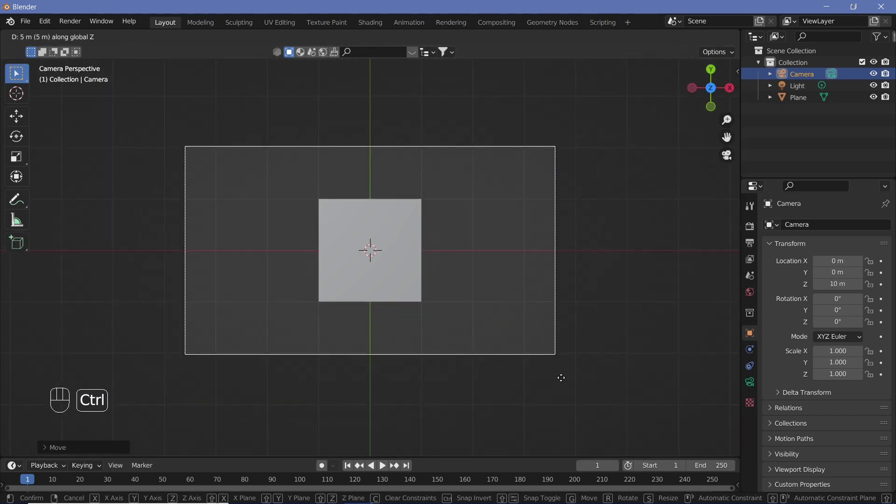
left_click(386, 274, "ctrl")
Scale the plane uniformly to 4.5 so that it fills the whole camera frame
right_click(382, 271)
key("s")
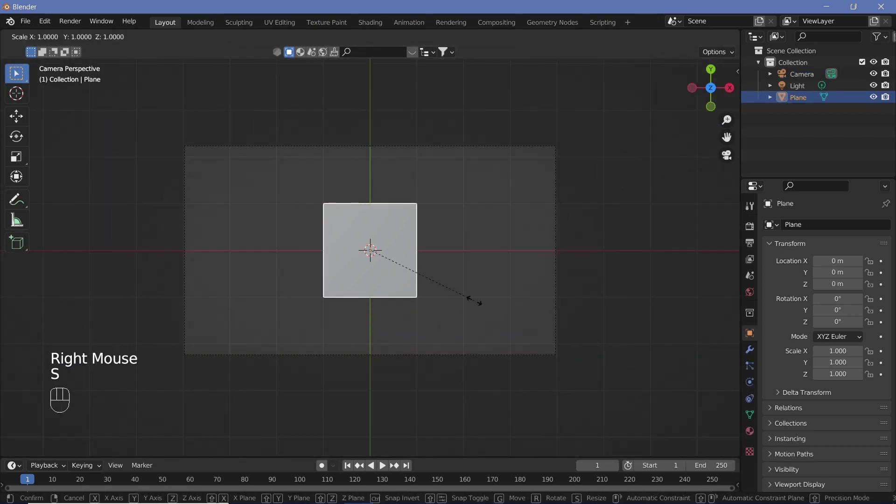
key("ctrl")
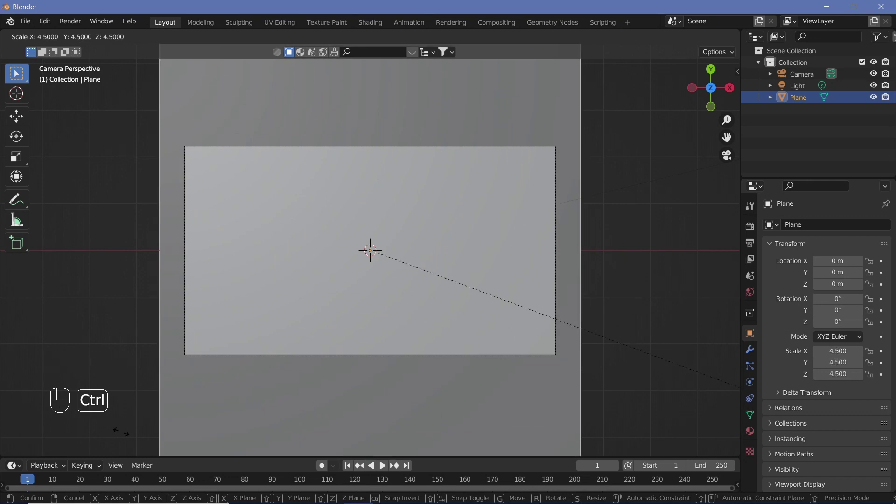
left_click(263, 308, "ctrl")
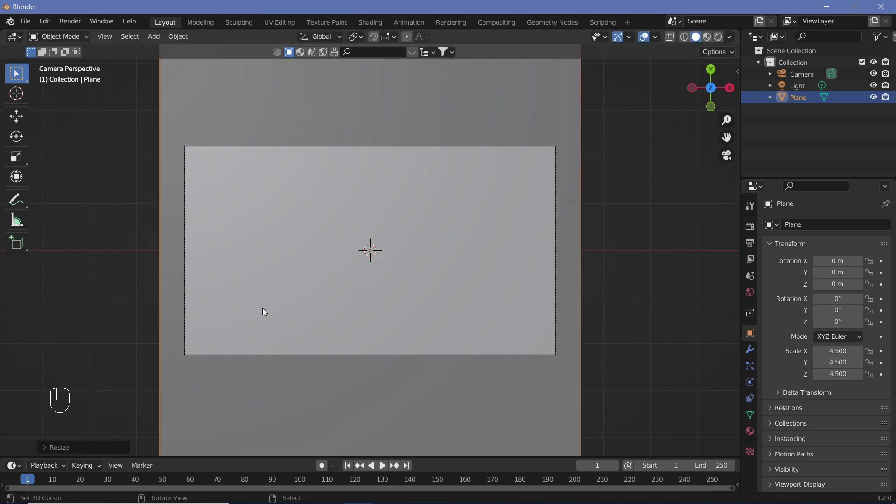
Leave the camera view and duplicate the plane straight up along Z to a height of about 0.16 m
key("KP_0")
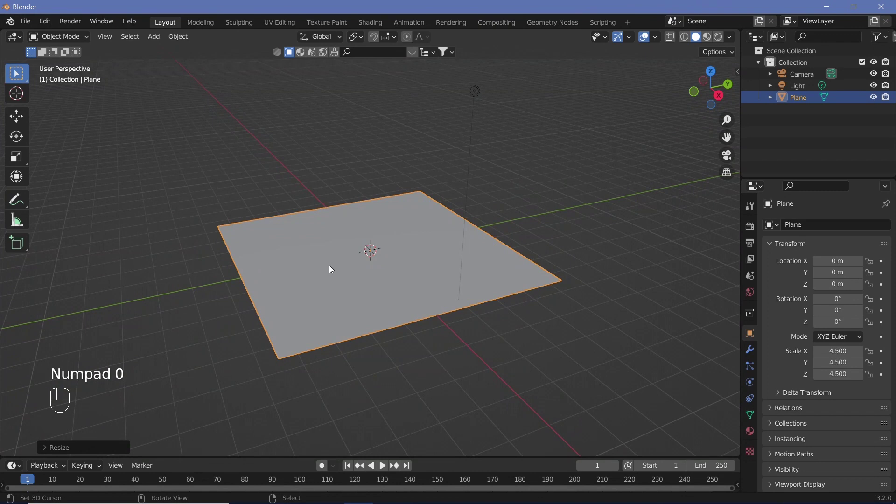
middle_click_drag(335, 266, 391, 265)
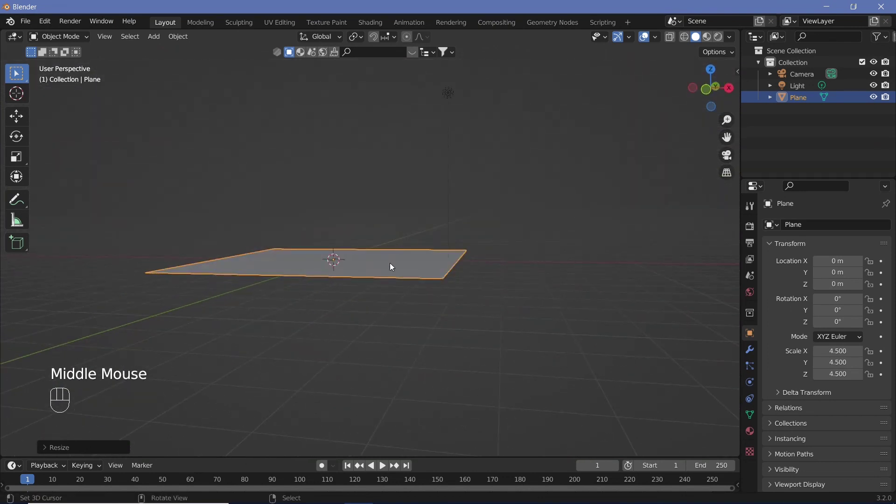
key("shift")
key("shift+d")
key("z")
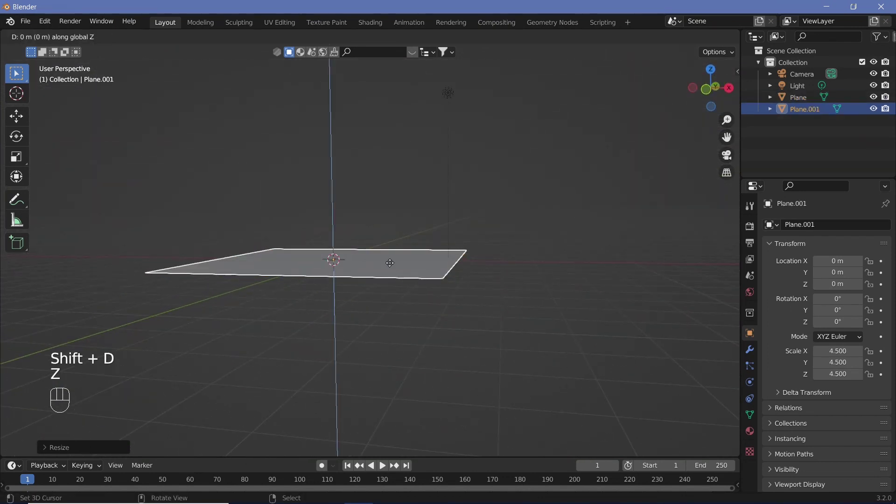
left_click(385, 242, "shift")
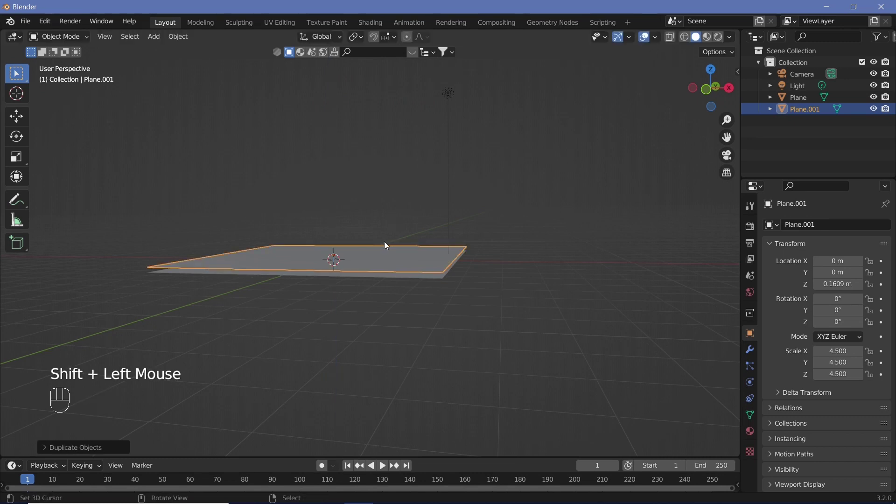
Stack three more plane copies along Z at heights of about 0.34, 0.55 and 0.76 m
key("shift+d")
key("z")
left_click(385, 193, "shift")
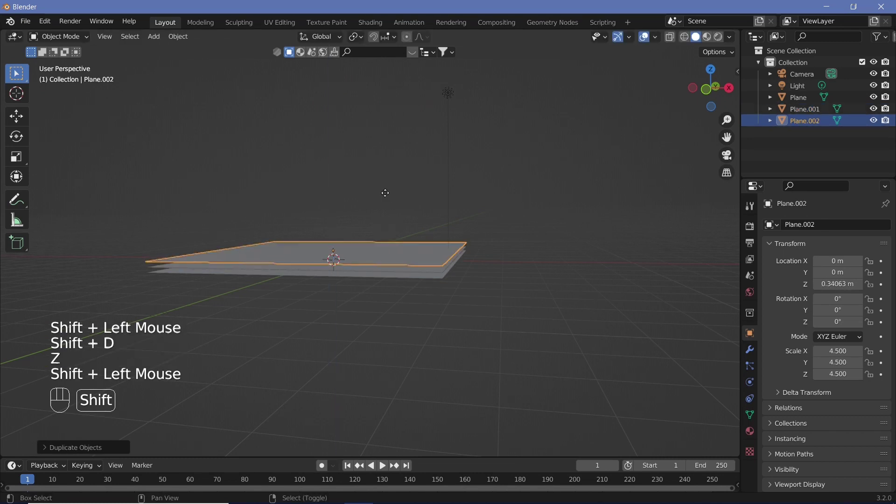
key("shift+d")
key("z")
left_click(382, 149, "shift")
key("shift+d")
key("z")
left_click(383, 146, "shift")
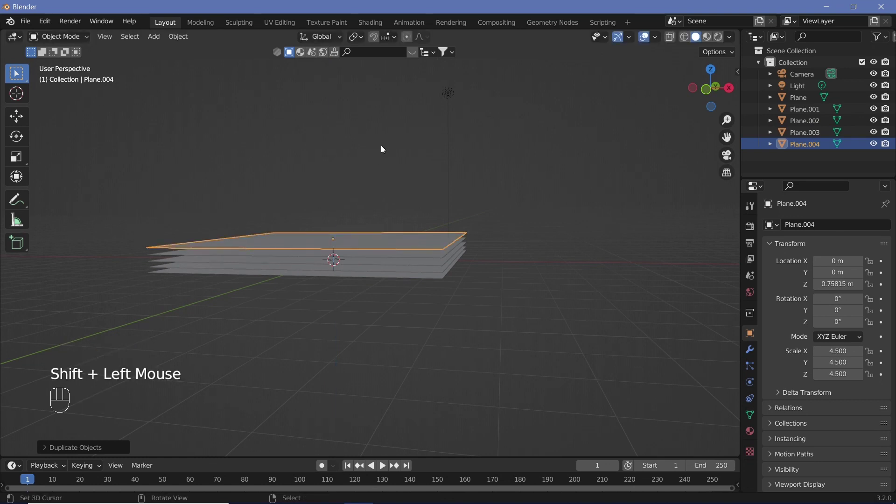
In camera view, rotate the topmost plane 40° about Z and move it to about X -5.4 m, Y -3.5 m
key("KP_0")
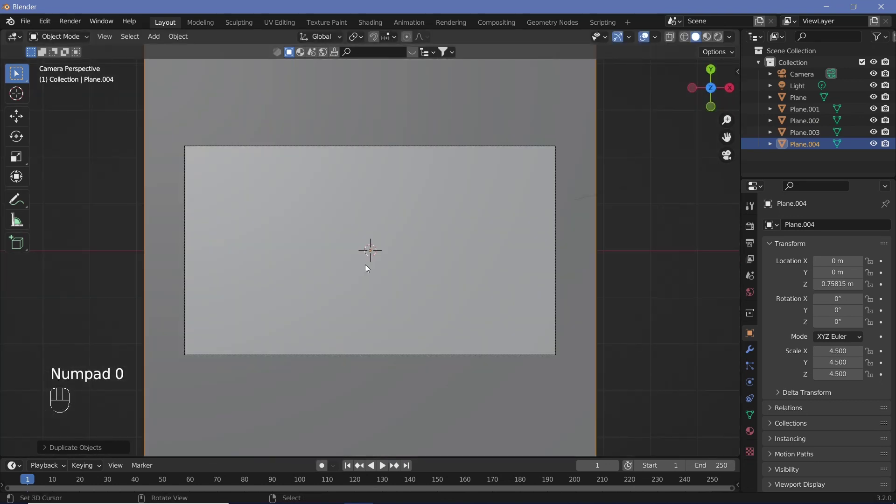
key("r")
type("z")
type("40")
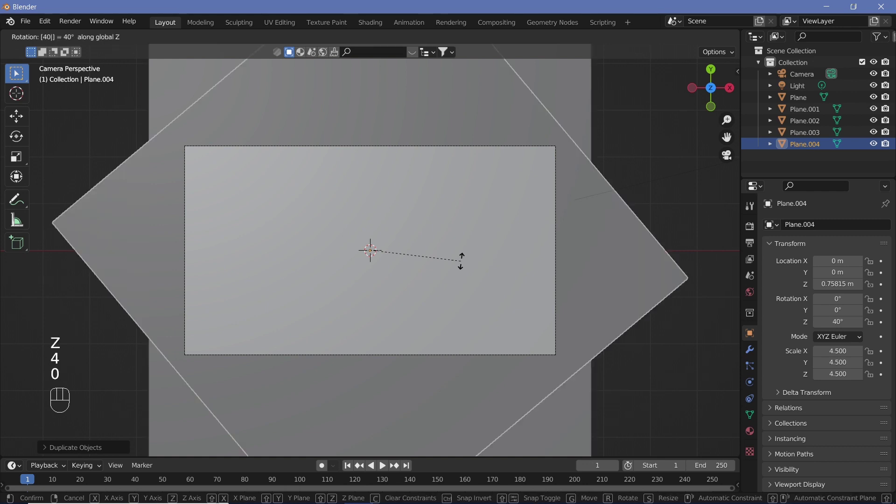
key("Return")
key("g")
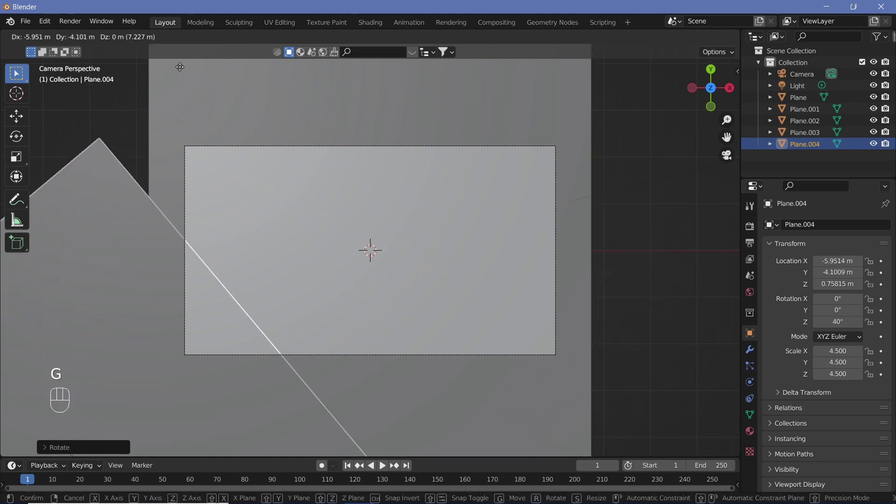
left_click(207, 447)
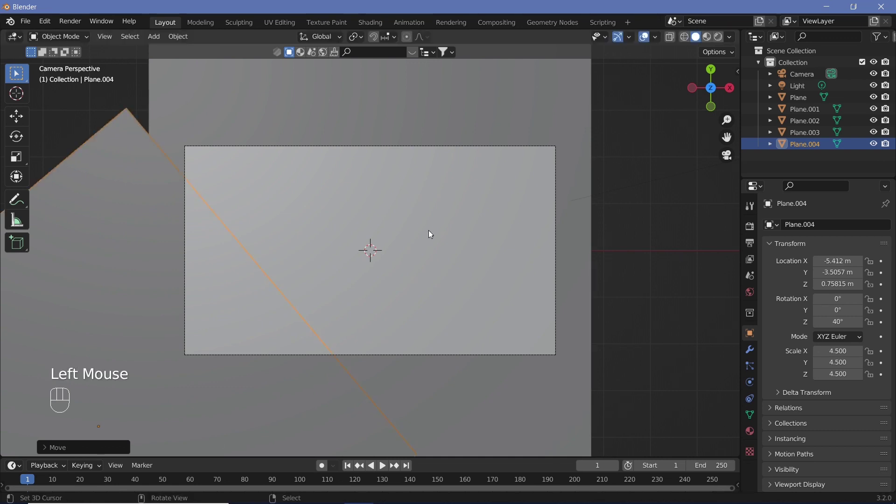
Rotate Plane.003 by -45° about Z and move it to about X 5.2 m, Y -4.2 m
right_click(430, 228)
key("r")
type("z")
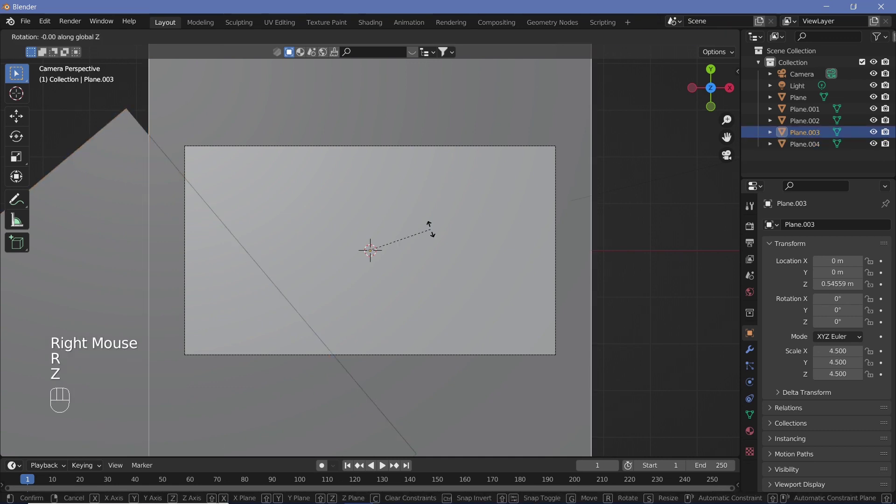
type("-45")
key("Return")
key("g")
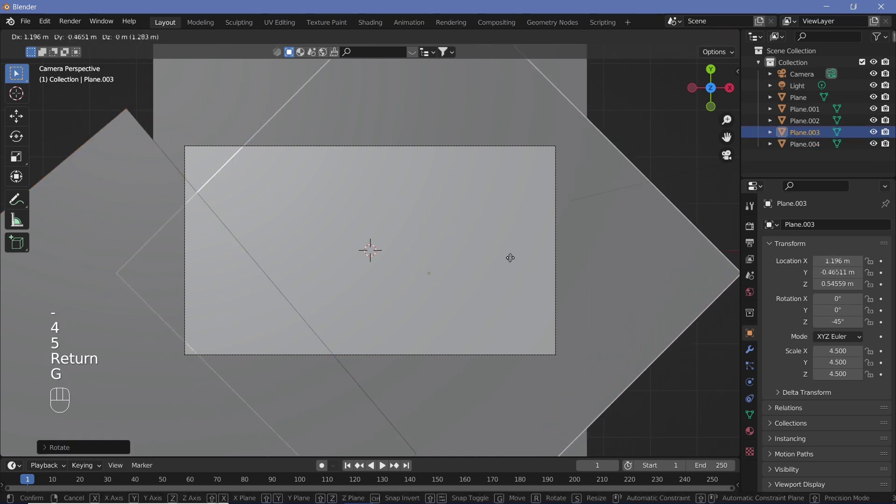
left_click(690, 438)
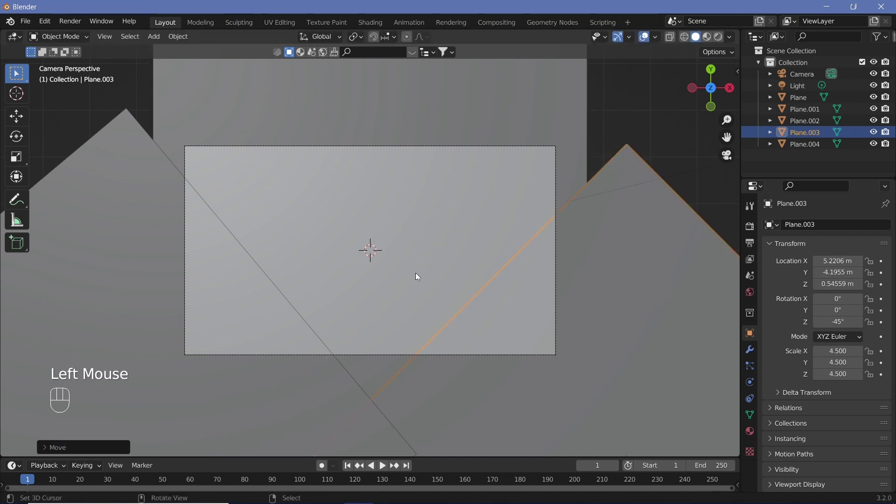
Rotate Plane.002 by -45° about Z and move it so its edge runs diagonally just beyond Plane.003's edge
right_click(350, 195)
type("rz")
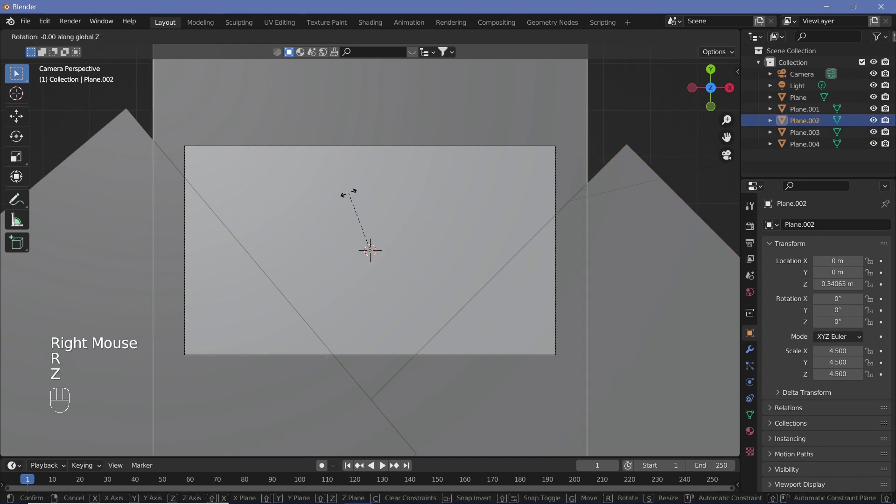
type("-45")
key("Return")
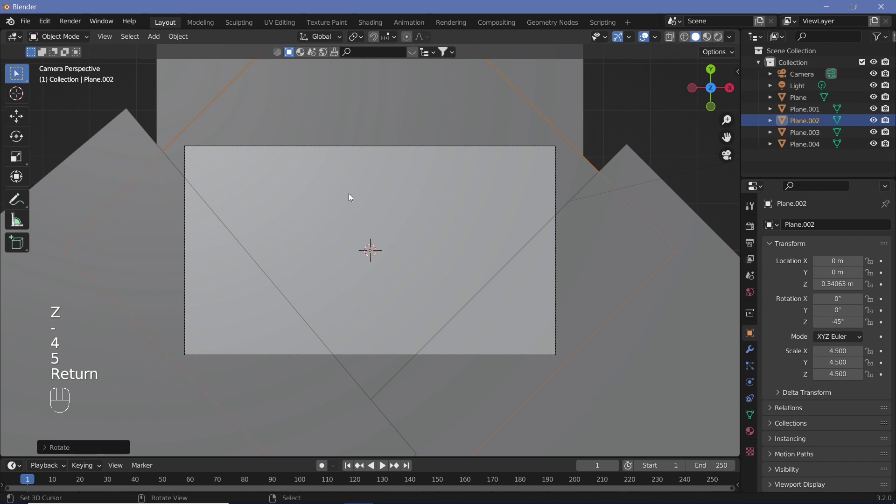
key("g")
left_click(350, 188)
Rotate Plane.001 by 40° about Z and move it to about X 4.2 m, Y 3.2 m
right_click(349, 189)
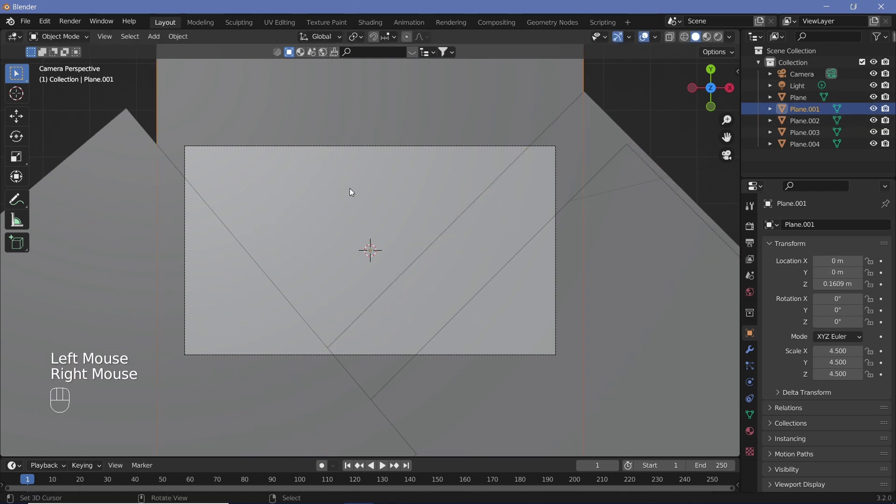
key("r")
key("z")
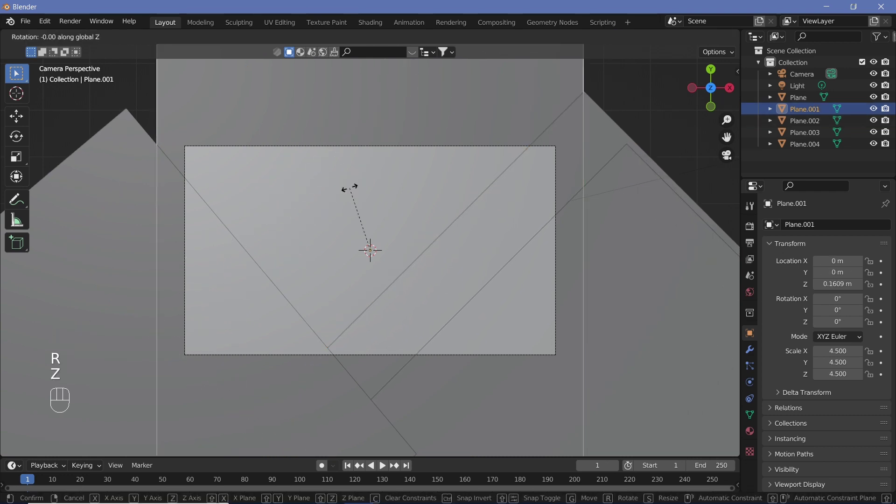
type("40")
key("Return")
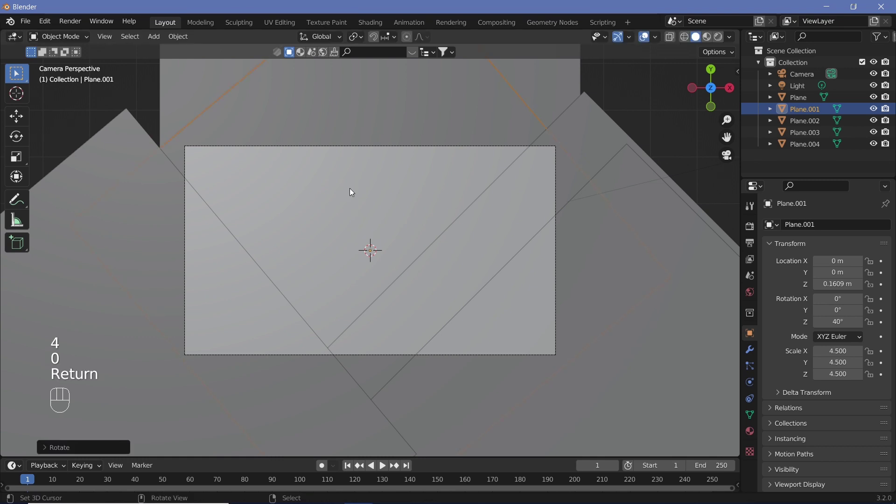
key("g")
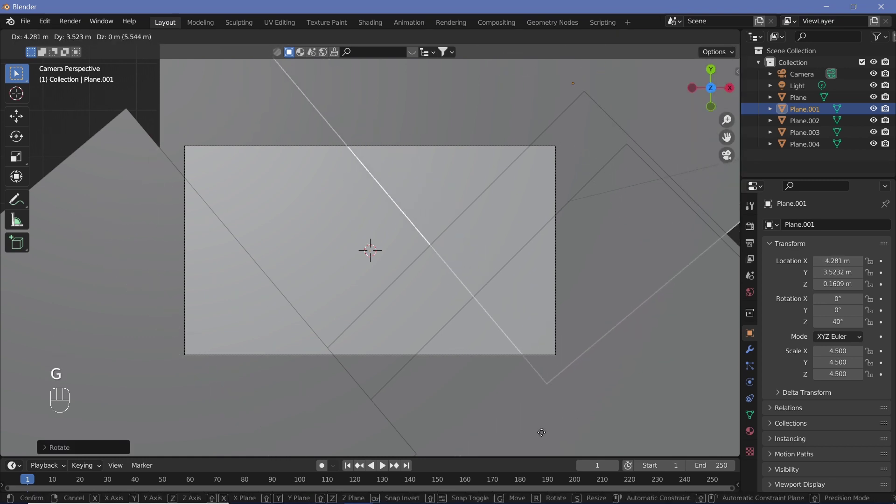
left_click(538, 446)
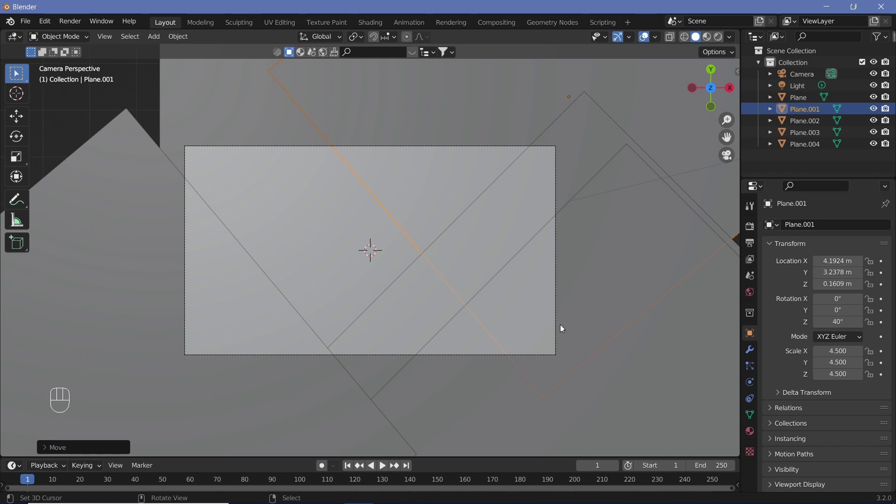
Select the camera and set its viewport passepartout to 1.000 to black out everything outside the frame
right_click(556, 206)
right_click(556, 207)
right_click(556, 207)
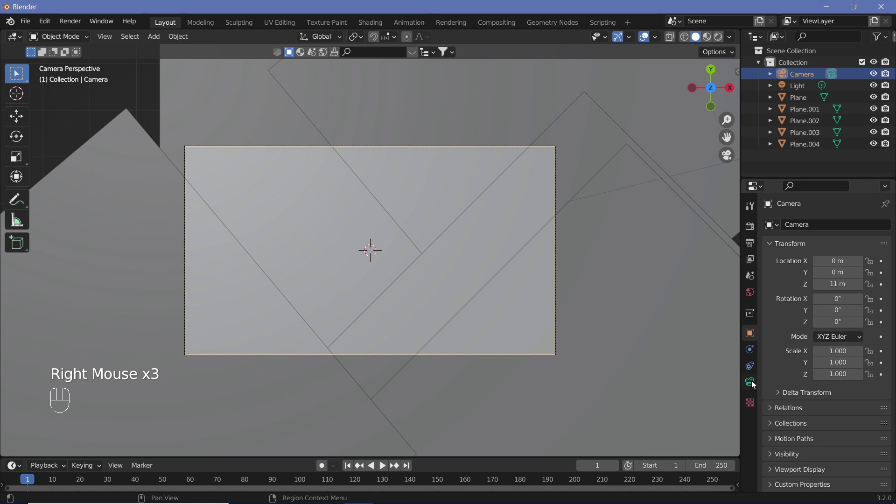
left_click(752, 382)
left_click(775, 432)
scroll(776, 431, "down", 2)
left_click_drag(849, 451, 888, 451)
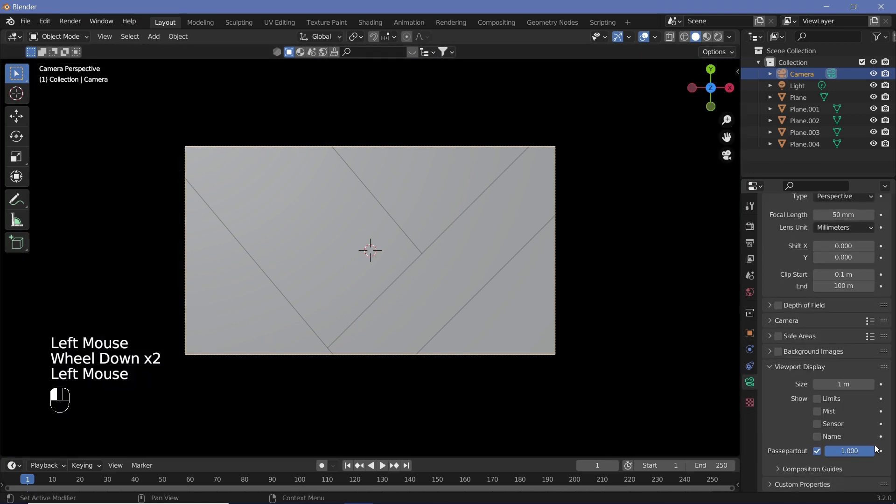
Enable Ambient Occlusion in the scene's render settings
left_click(750, 226)
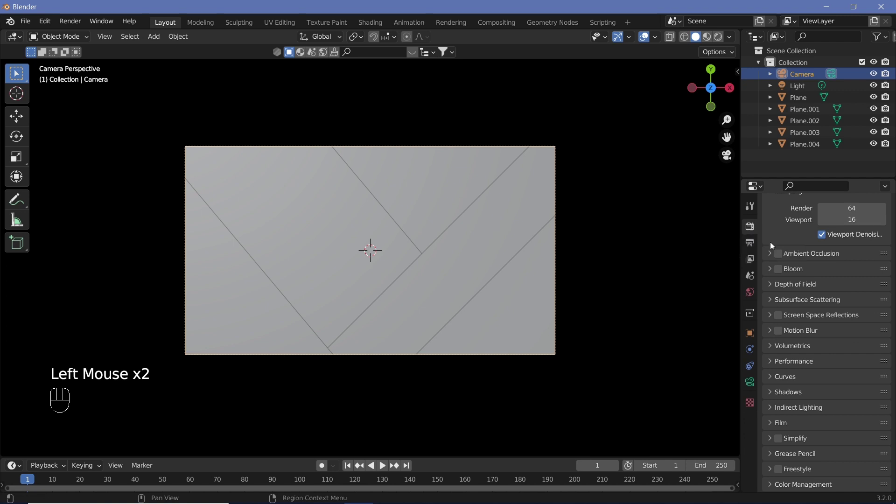
left_click(779, 254)
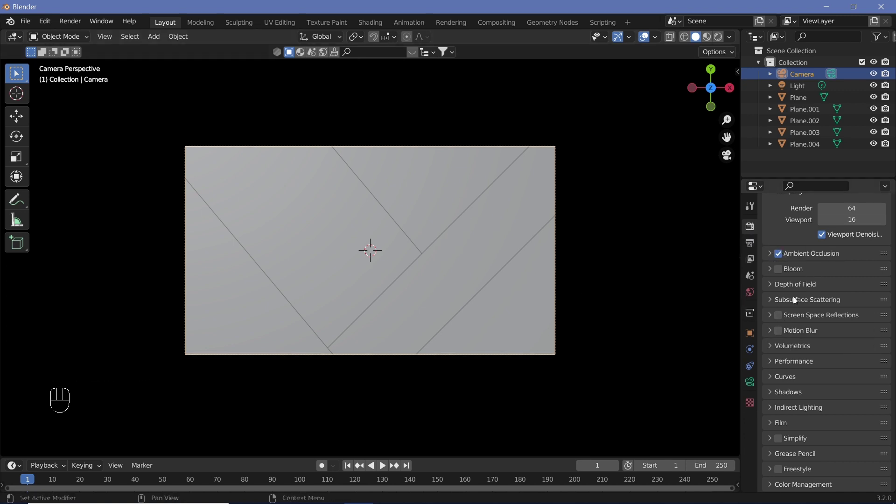
Set the Ambient Occlusion distance to 20 m in the scene's render settings
left_click(770, 254)
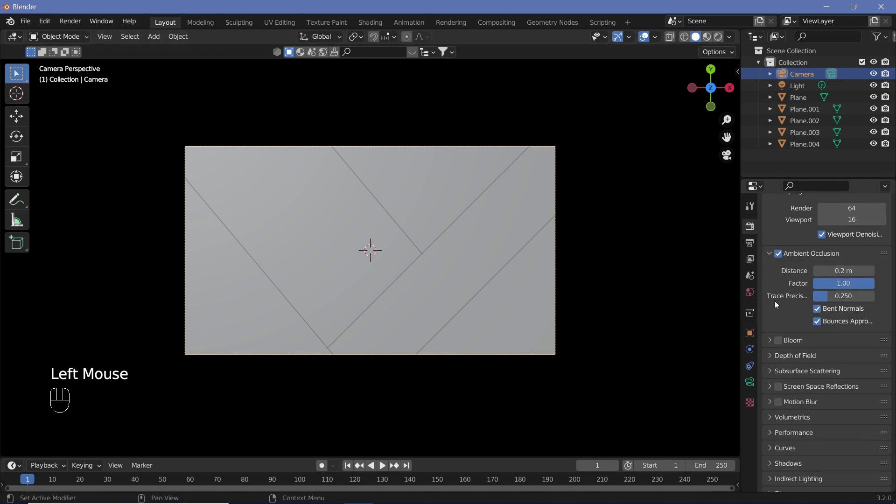
double_click(839, 271)
type("20")
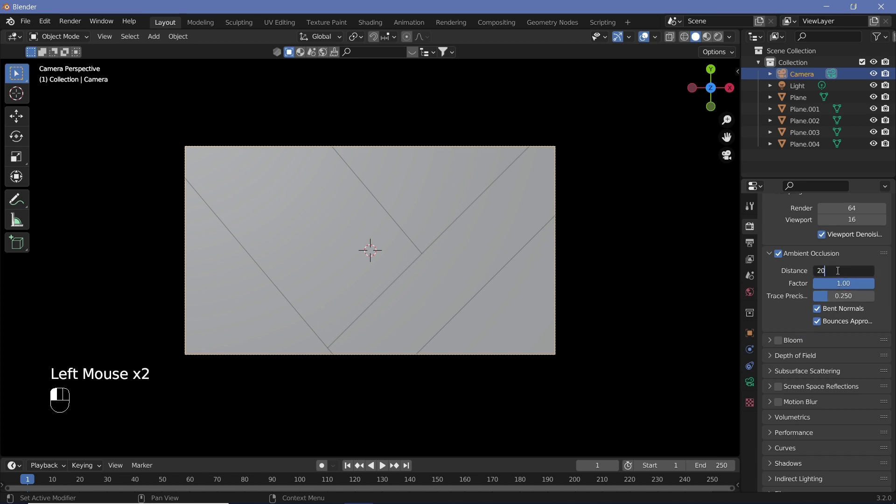
key("Return")
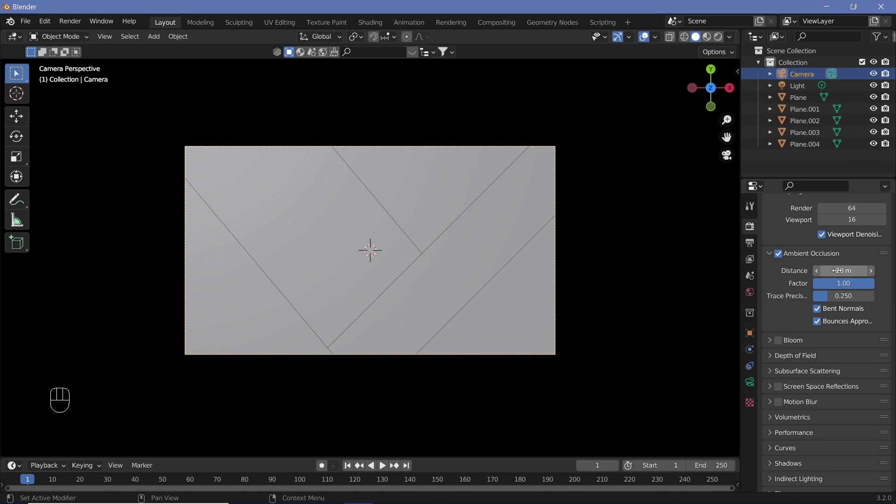
Set the output frame rate to 30 fps and the end frame to 300
left_click(750, 243)
scroll(813, 280, "up", 4)
left_click(840, 330)
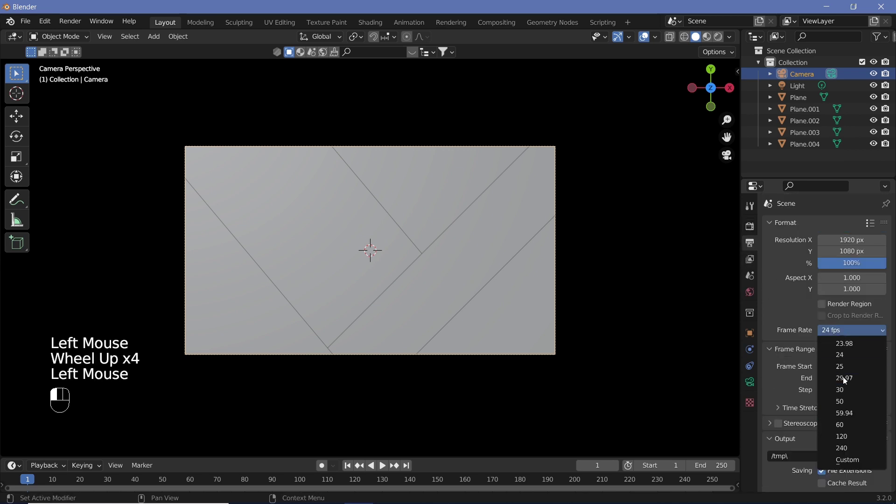
left_click(849, 390)
scroll(841, 364, "down", 2)
left_click(858, 341)
type("300")
key("Return")
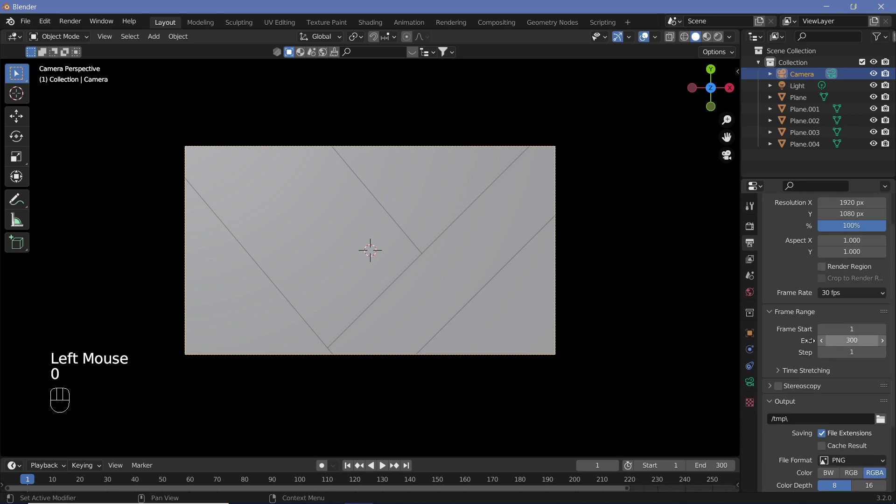
Set the render output path to // and the file format to FFmpeg Video
scroll(780, 345, "down", 2)
left_click(787, 381)
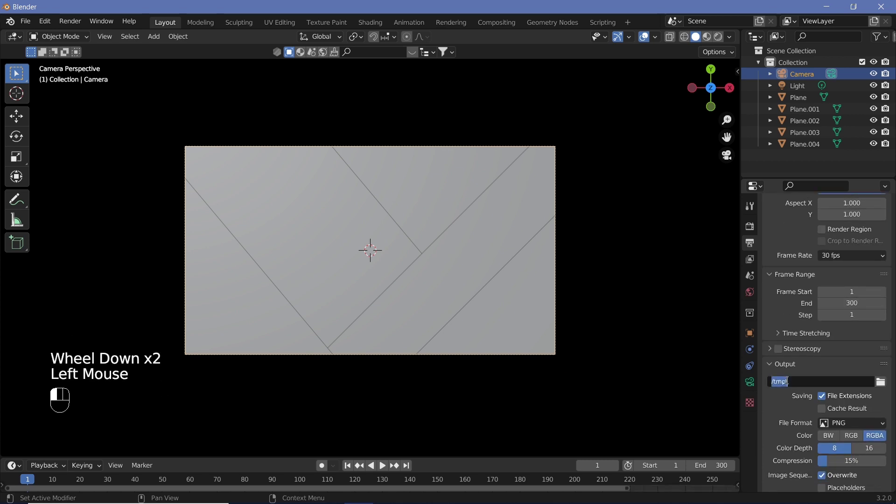
type("//")
scroll(783, 404, "down", 3)
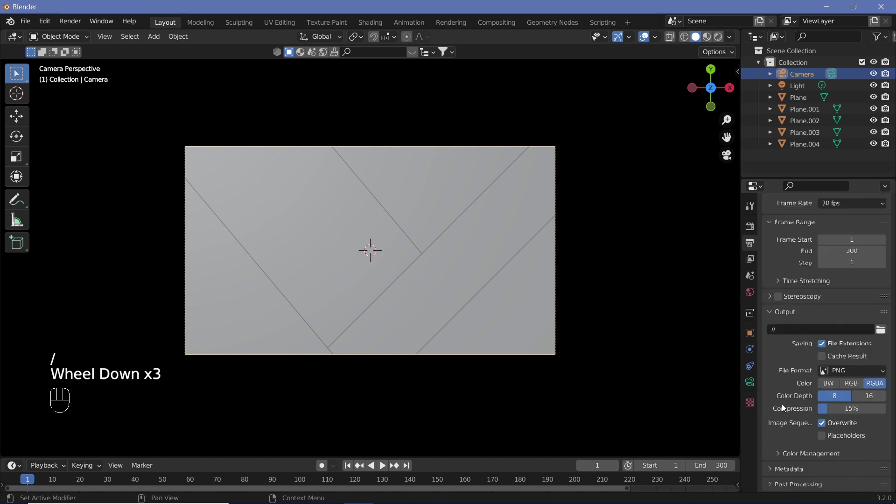
left_click(824, 371)
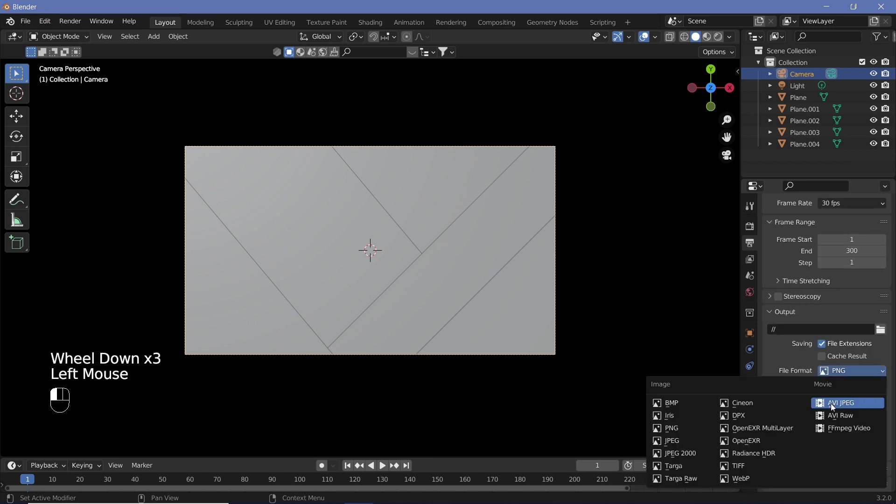
left_click(836, 427)
Configure the video encoding with an MPEG-4 container and Perceptually Lossless output quality
scroll(792, 404, "down", 3)
left_click(786, 442)
scroll(785, 442, "down", 2)
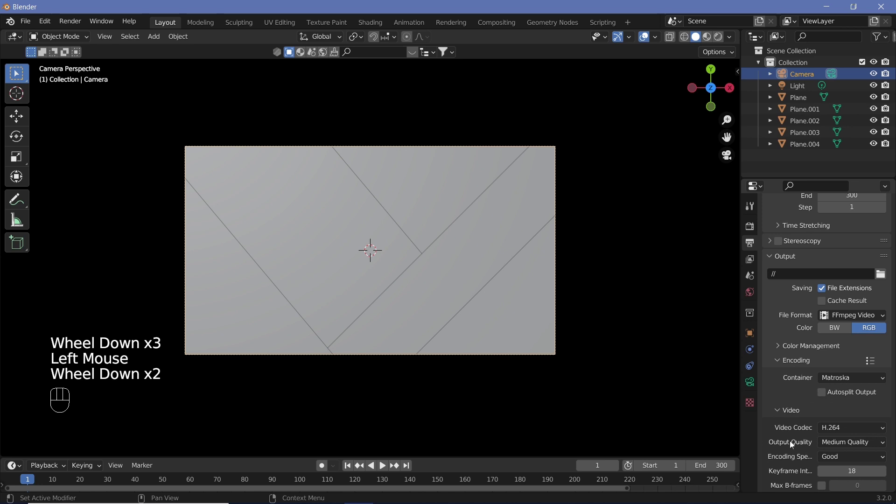
left_click(850, 376)
left_click(854, 339)
scroll(794, 401, "down", 3)
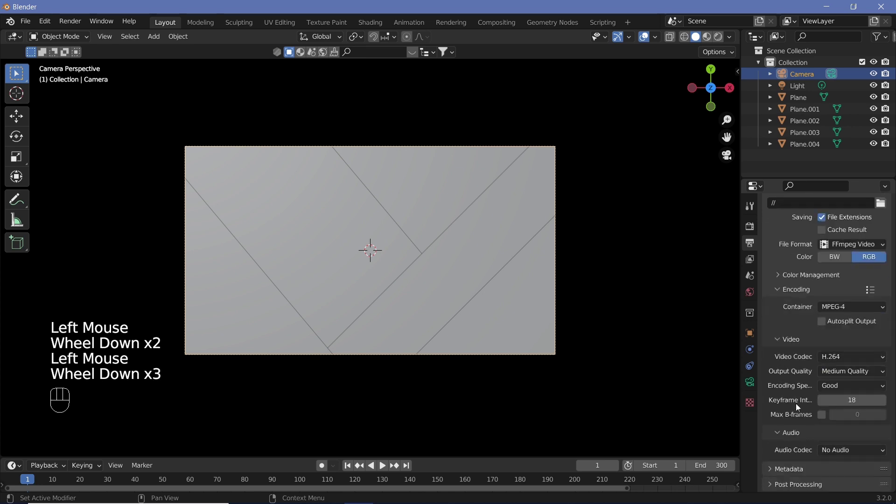
left_click(831, 372)
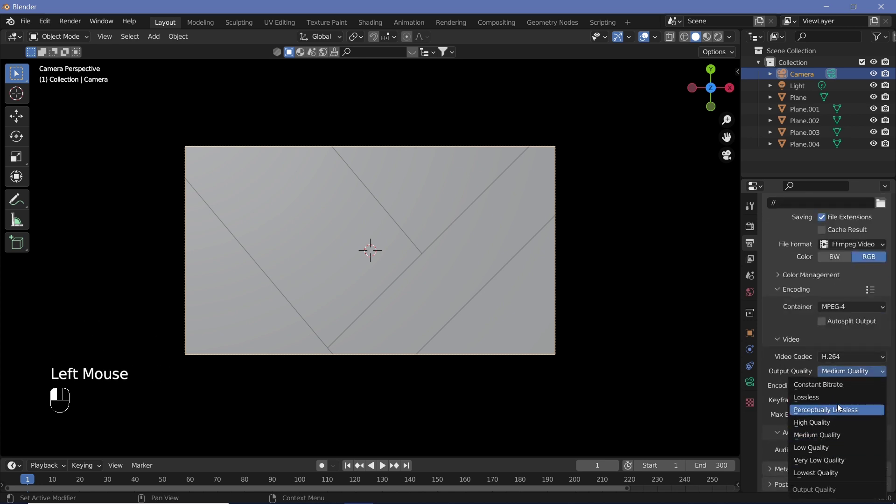
left_click(837, 410)
Change the color management view transform to Standard in the render settings
left_click(750, 226)
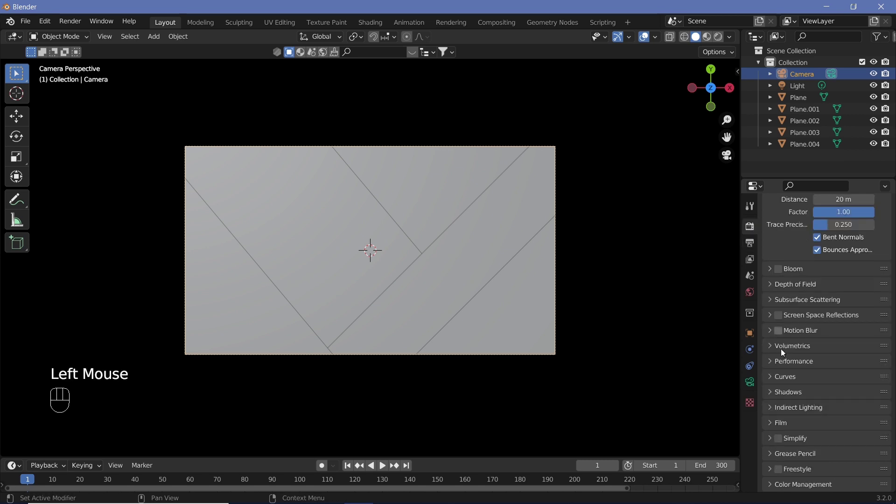
scroll(794, 405, "down", 4)
left_click(775, 483)
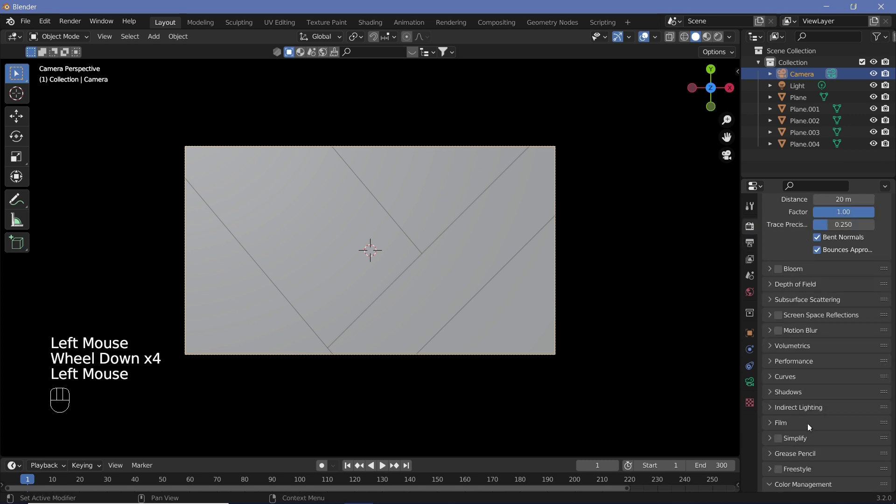
scroll(807, 424, "down", 5)
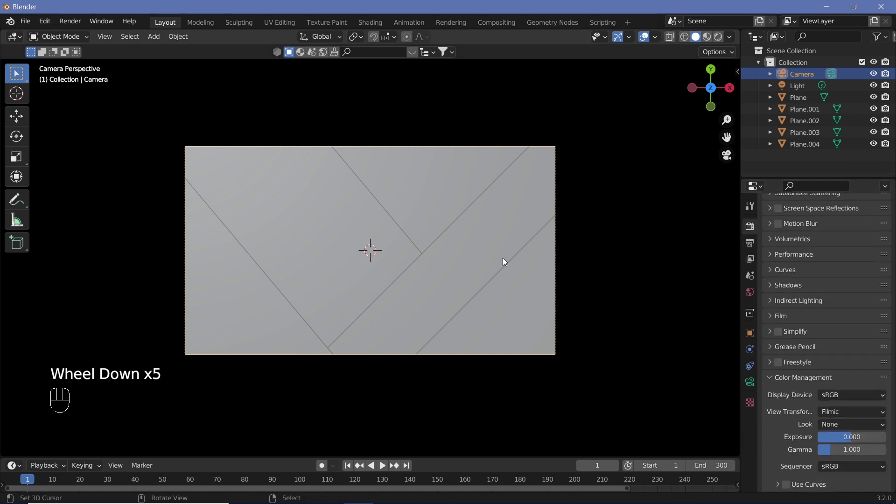
left_click(833, 412)
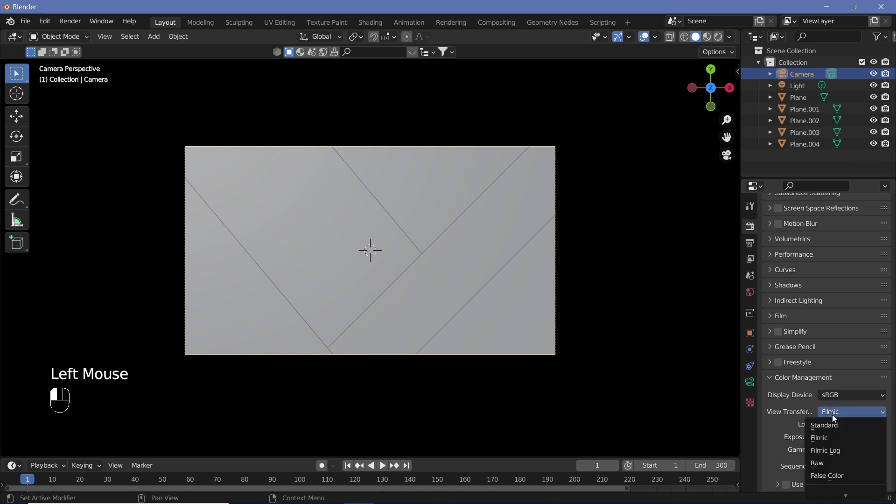
left_click(841, 426)
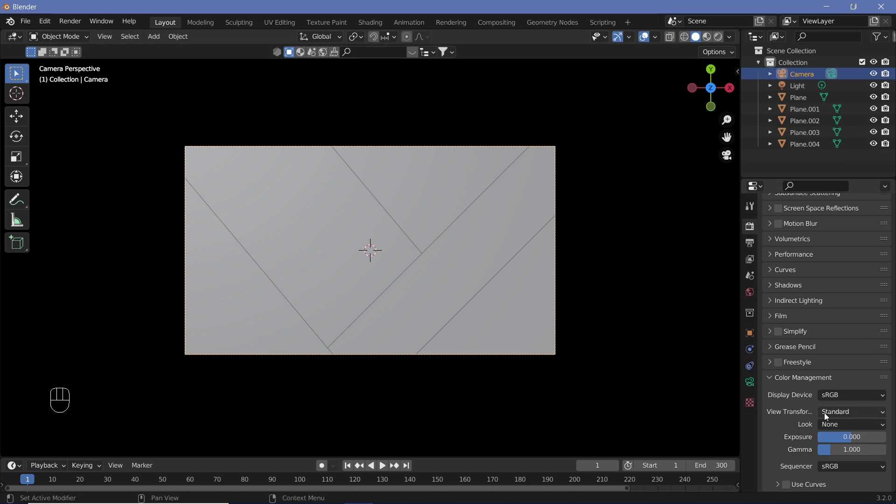
Set the world background color to pure white
left_click(751, 293)
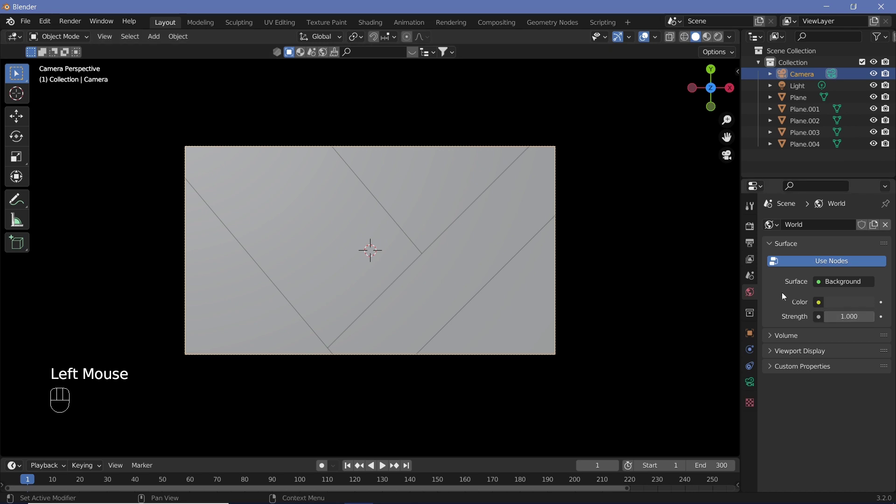
left_click(750, 294)
left_click(842, 302)
left_click_drag(866, 200, 866, 137)
Delete the light from the scene and switch the viewport to Rendered shading
left_click(803, 89)
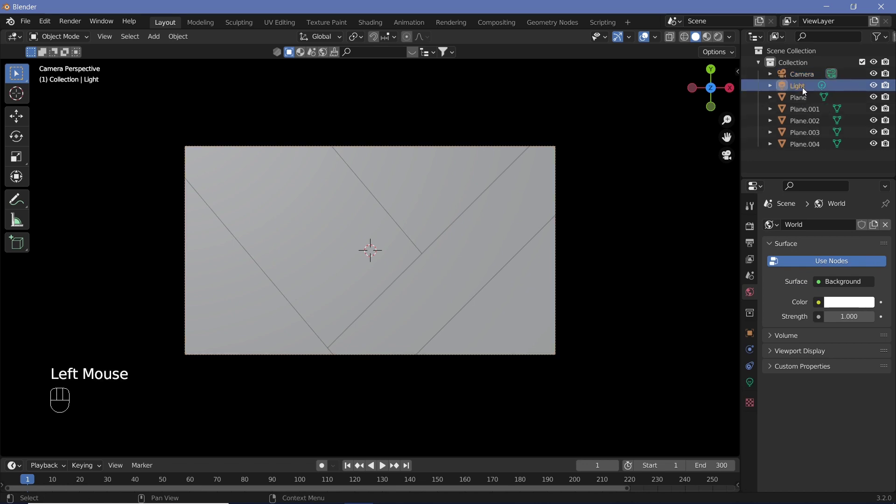
key("Delete")
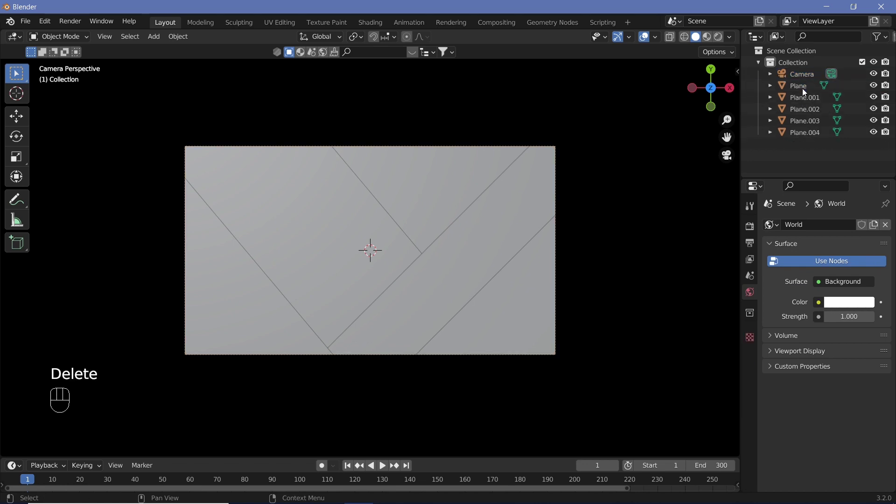
left_click(719, 37)
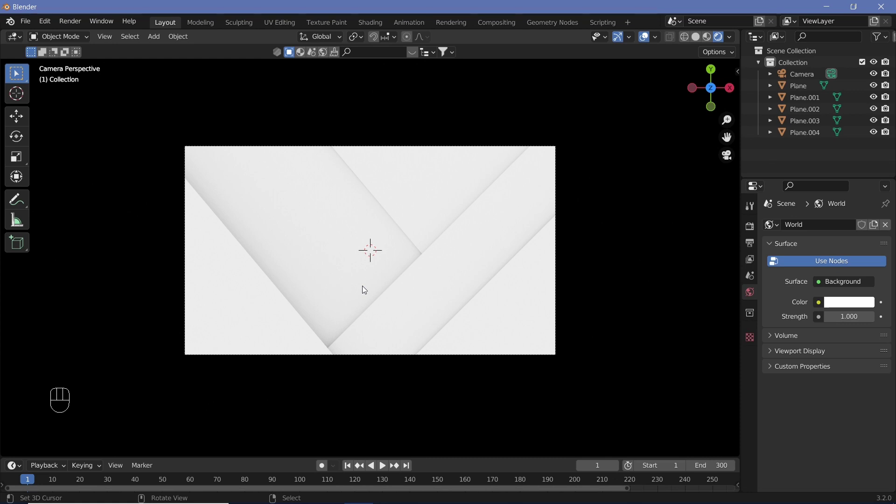
Assign the existing material named Material to Plane.003
right_click(495, 296)
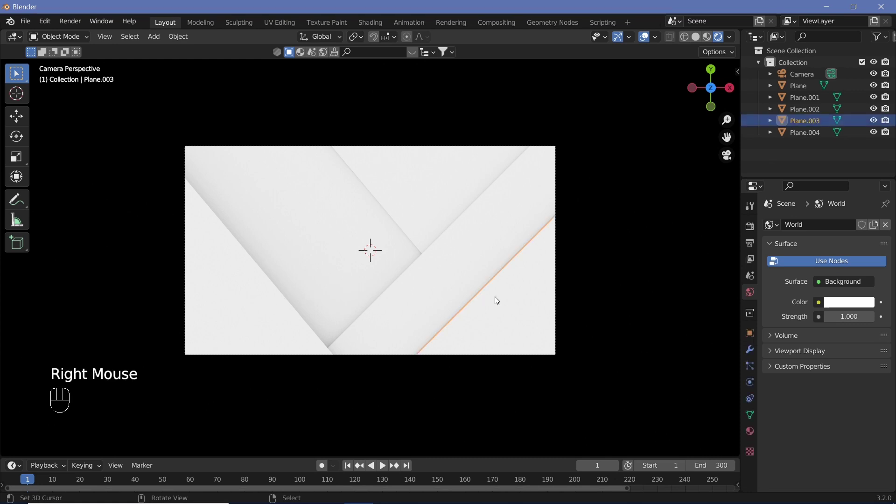
left_click(751, 434)
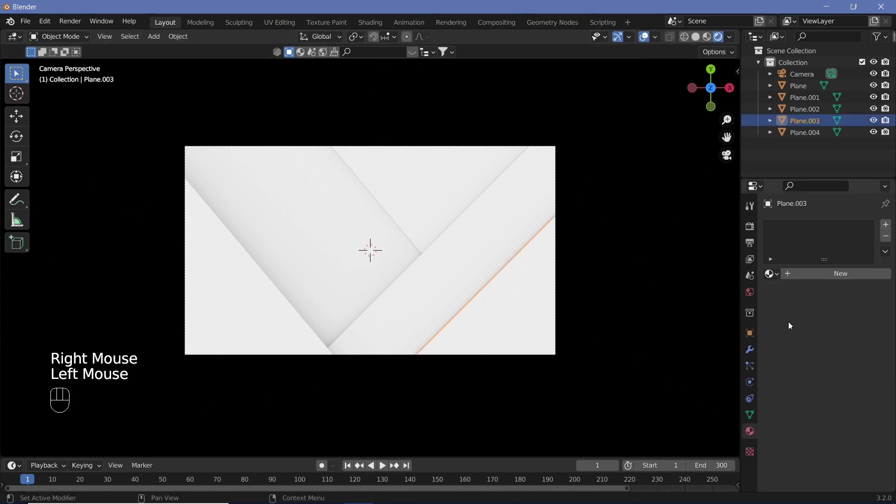
left_click(771, 274)
left_click(746, 292)
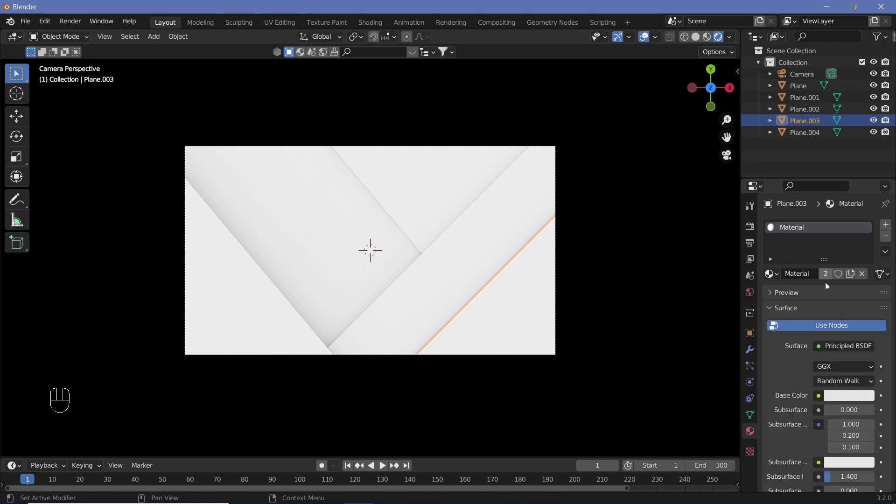
Select all five planes with Plane.003 active and link its material to the others
right_click(276, 280)
right_click(376, 216, "shift")
right_click(440, 260, "shift")
right_click(452, 275, "shift")
right_click(516, 317, "shift")
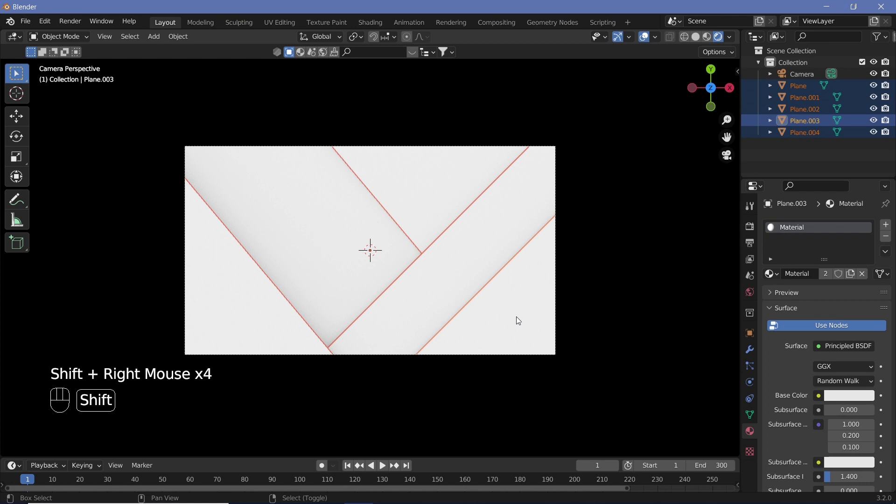
key("ctrl+l")
left_click(481, 275)
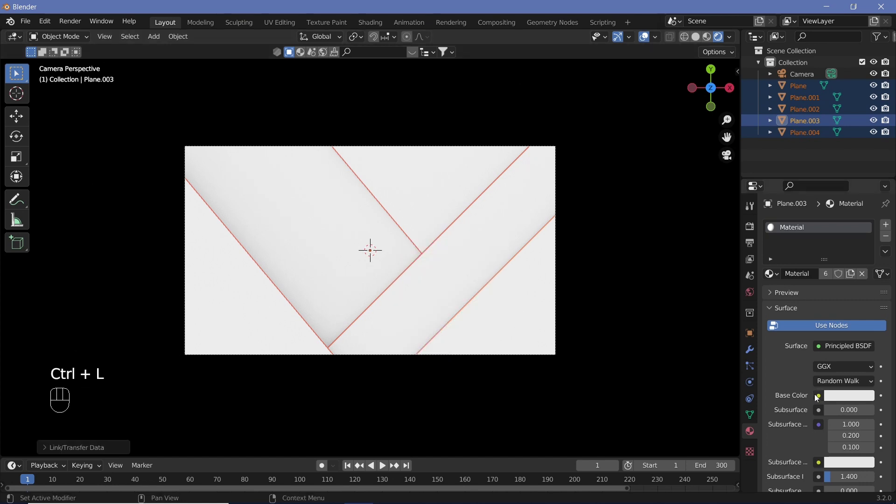
Set the shared plane material's roughness to 1.000 and its base color to black
scroll(814, 394, "down", 7)
left_click_drag(834, 421, 876, 421)
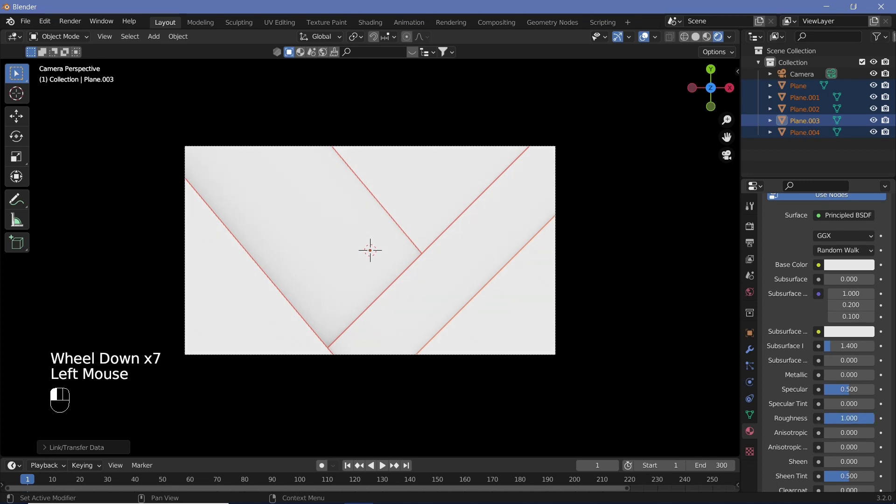
left_click(850, 265)
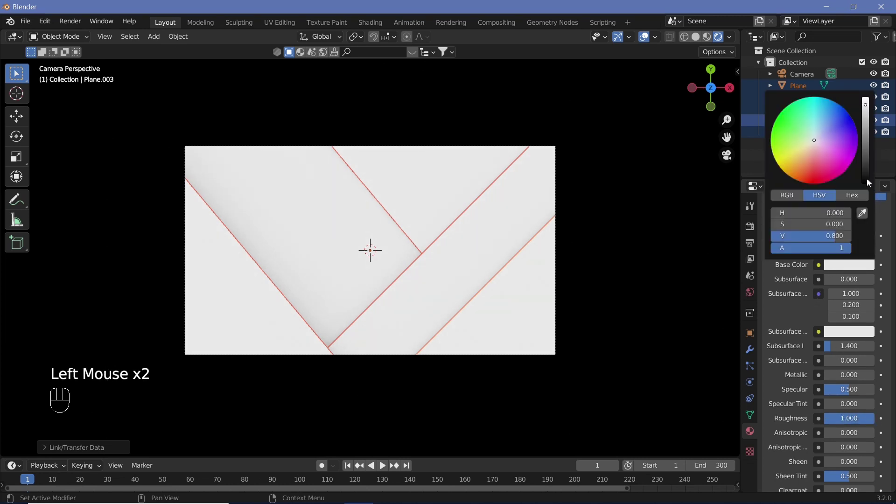
left_click_drag(811, 236, 775, 236)
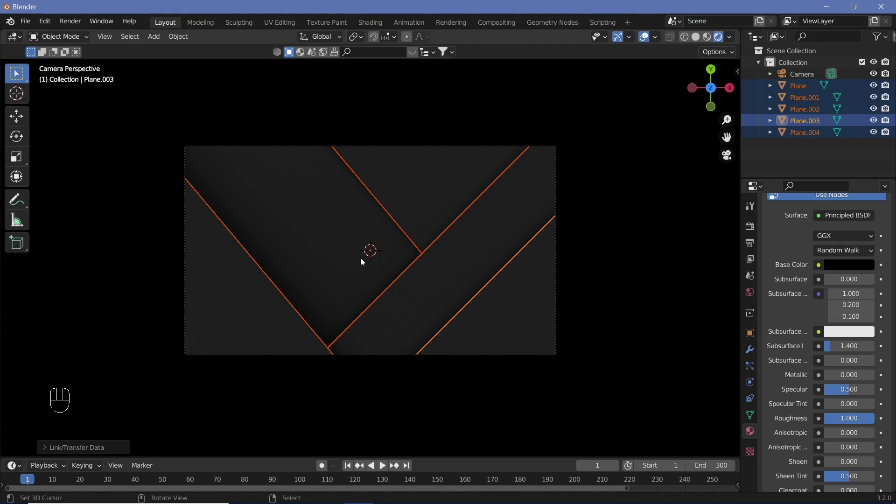
Add a mesh circle at the scene's center and fill it with a face
key("shift")
key("shift+a")
mouse_move(367, 258)
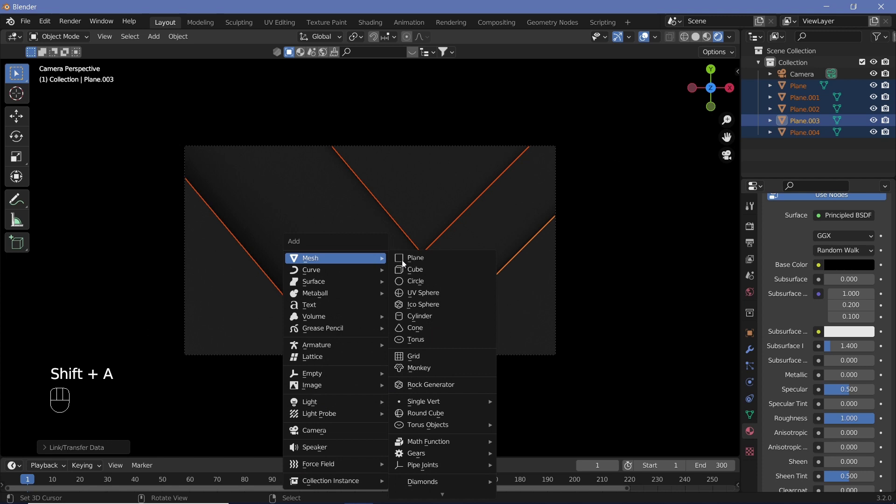
left_click(414, 282)
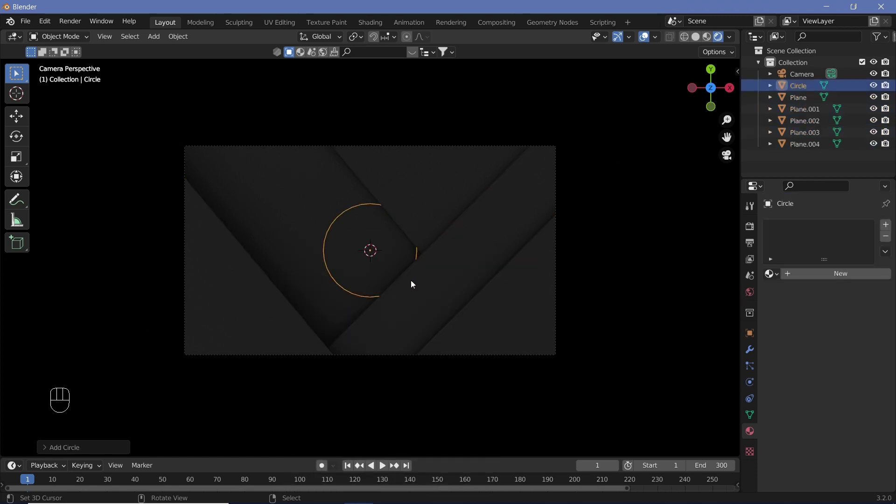
key("Tab")
key("f")
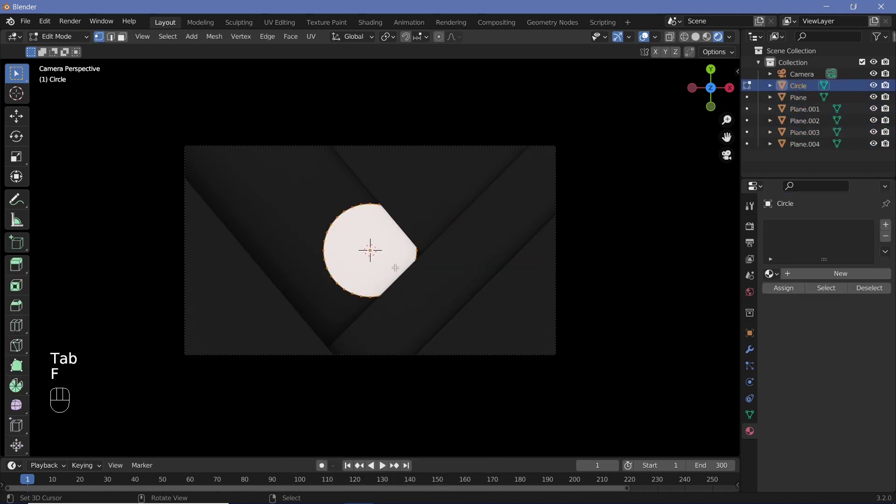
key("Tab")
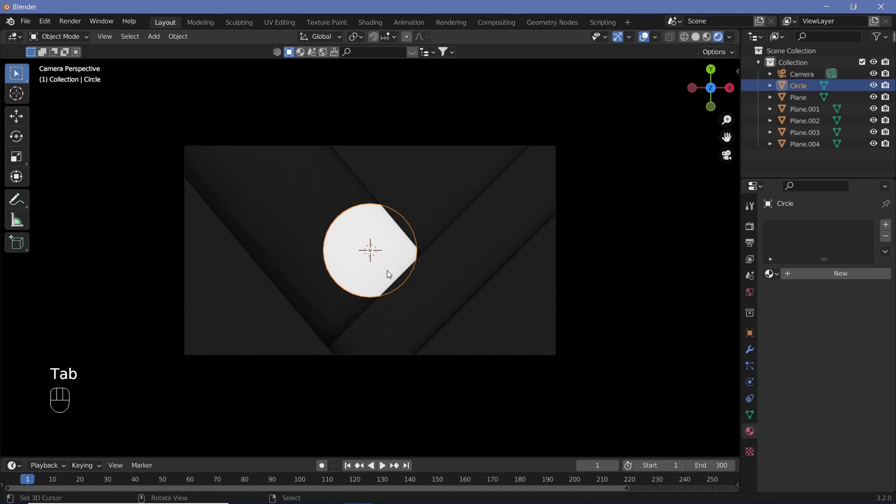
Add a level 2 Subdivision Surface modifier to the circle and display its modifier settings
scroll(364, 251, "up", 3)
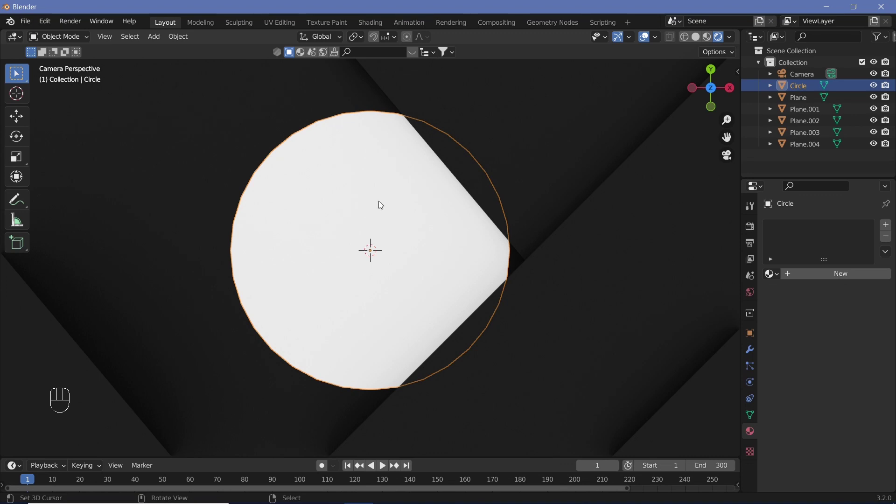
key("ctrl+2")
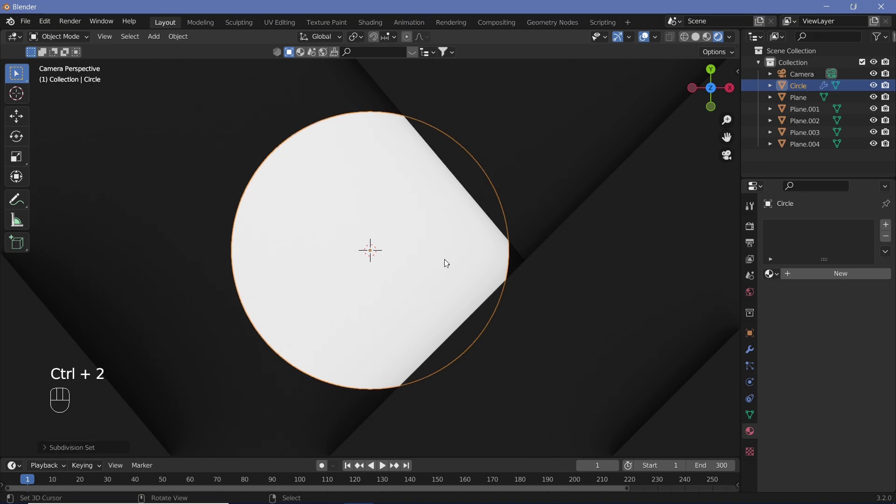
left_click(750, 350)
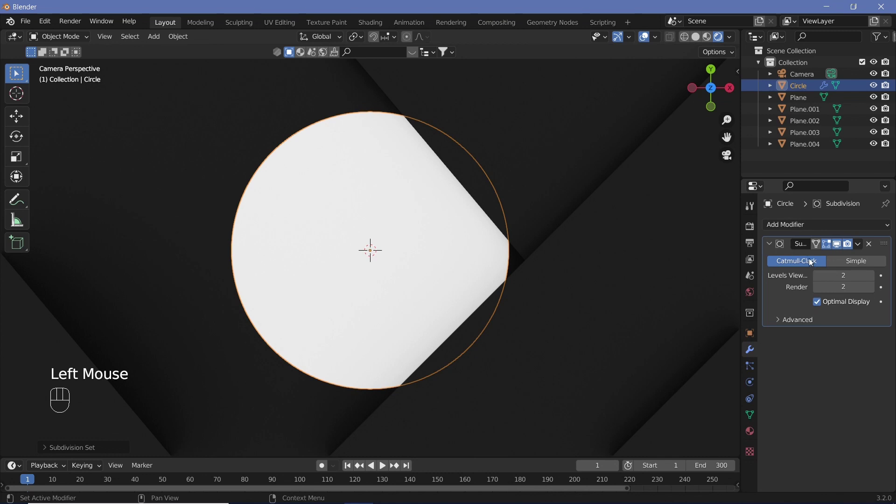
Assign the existing material named Material to the circle
left_click(787, 225)
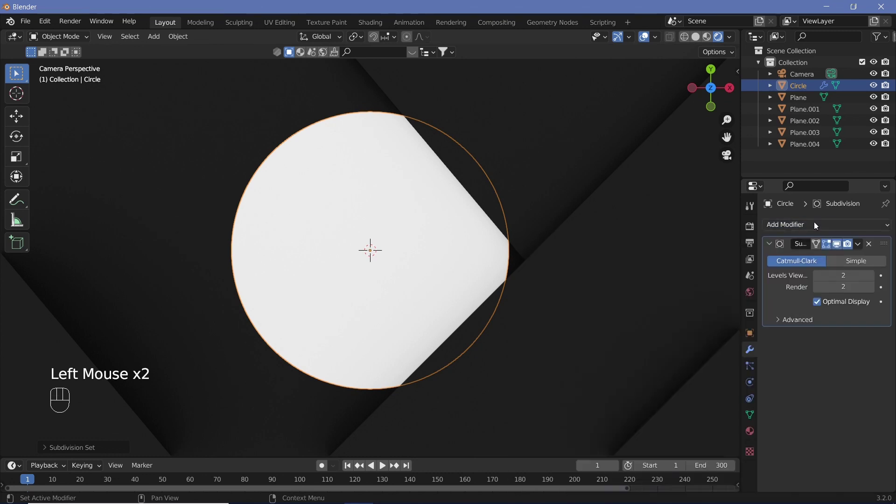
scroll(355, 248, "down", 4)
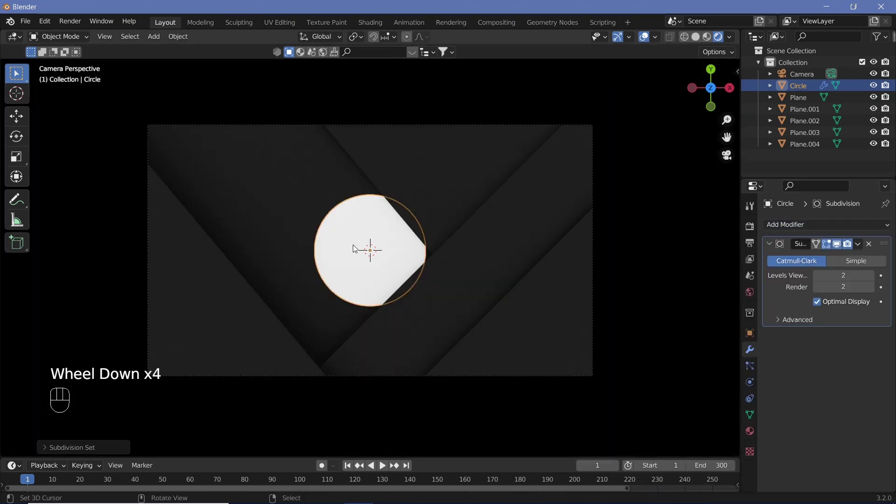
right_click(355, 248)
left_click(750, 431)
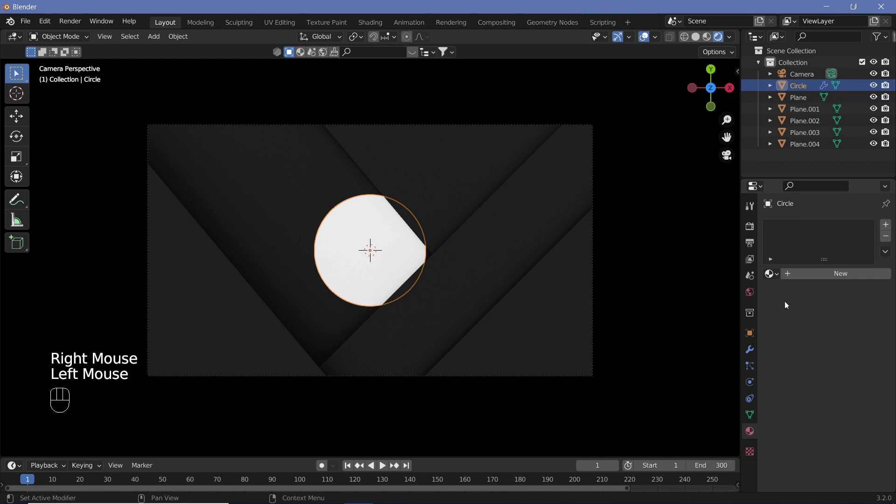
left_click(771, 273)
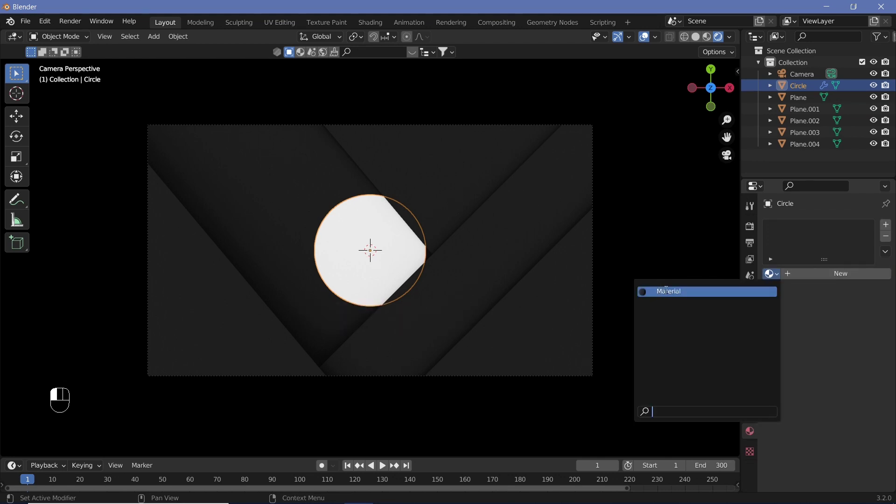
left_click(667, 291)
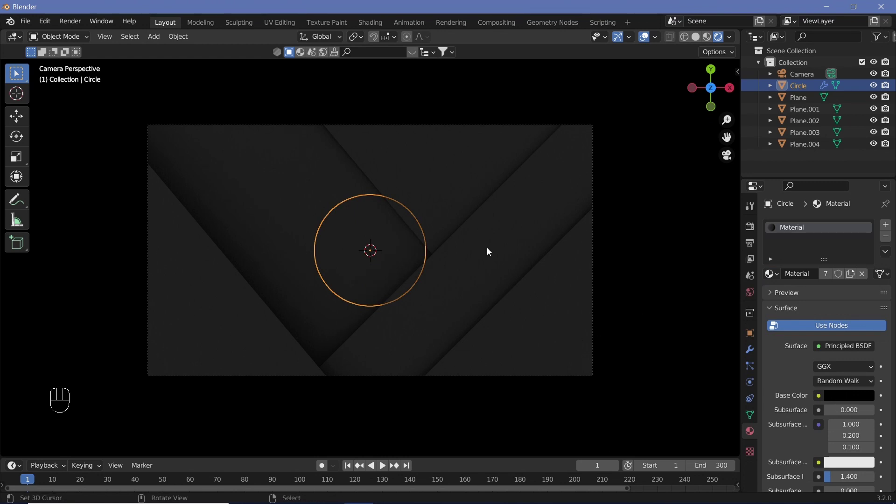
Raise the circle above the planes along the global Z axis by about 0.59 m and scale it down uniformly
key("g")
key("z")
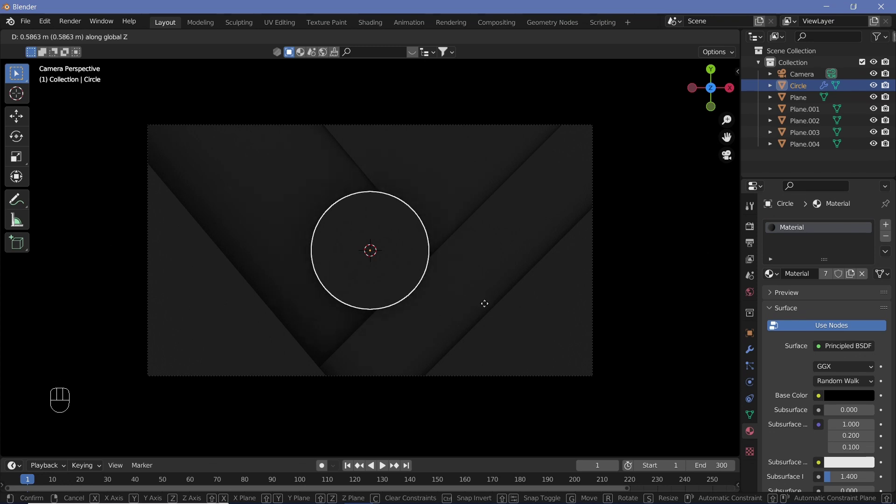
left_click(483, 301)
key("s")
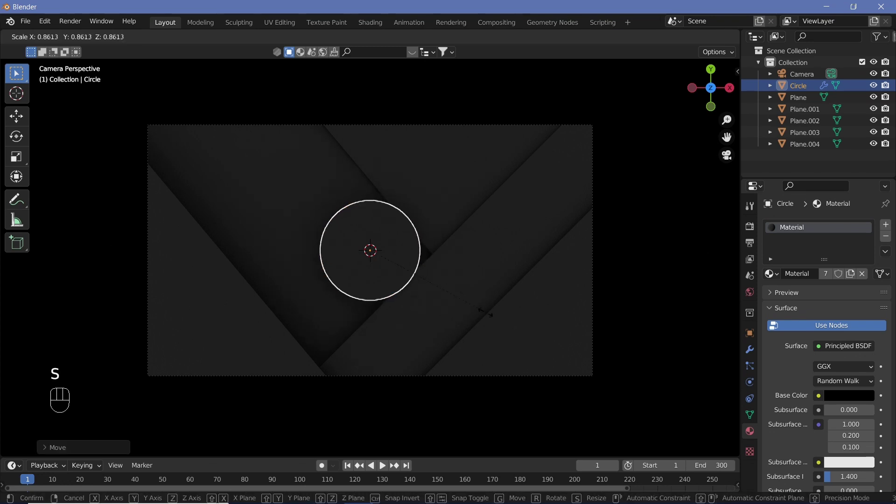
left_click(470, 307)
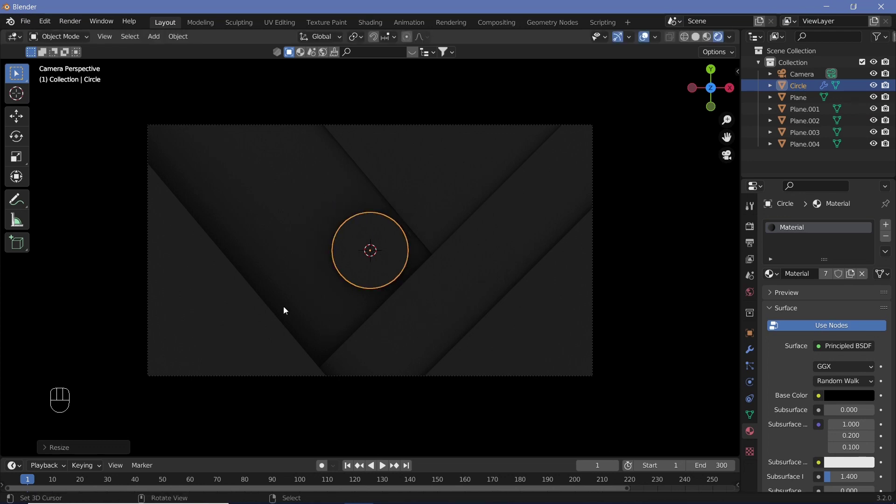
Insert a Location keyframe for the circle at frame 1, then enlarge the timeline area and switch it to the Graph Editor
key("i")
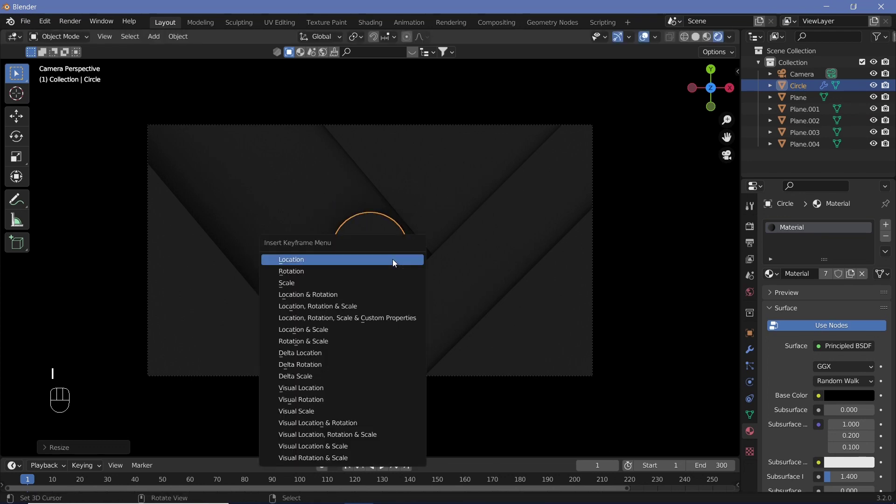
left_click(394, 260)
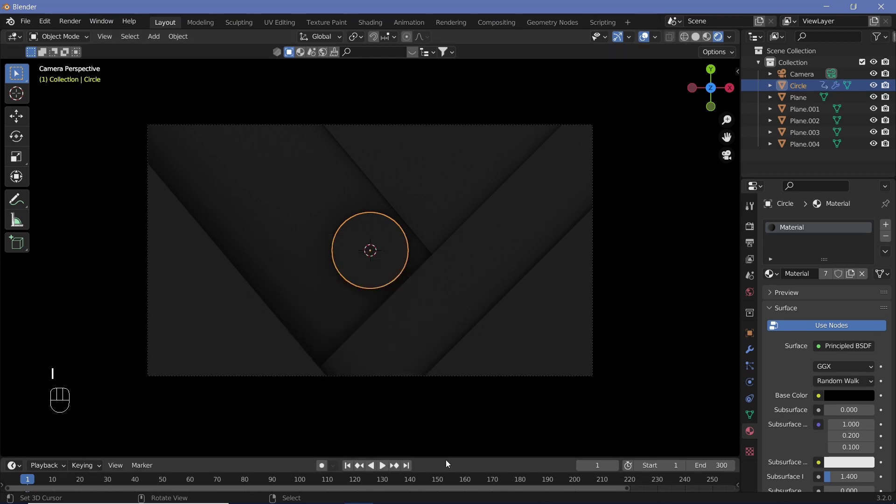
left_click_drag(444, 456, 442, 330)
left_click(20, 347)
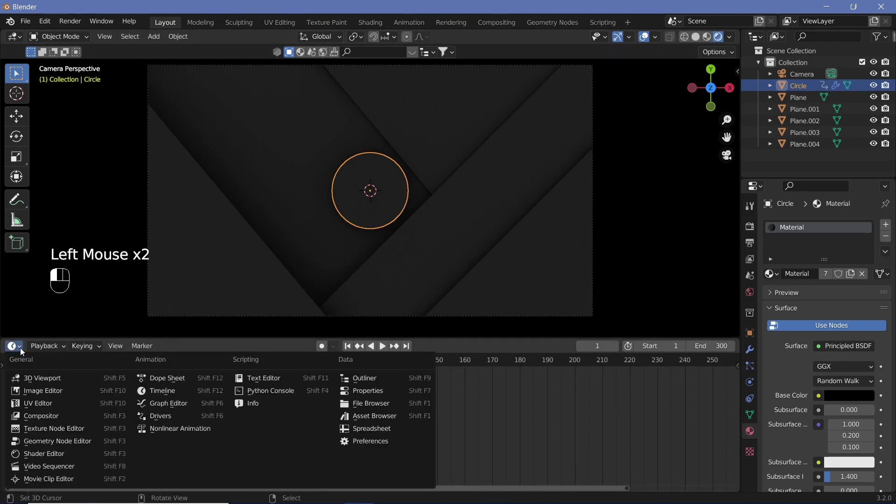
left_click(156, 408)
left_click(10, 390)
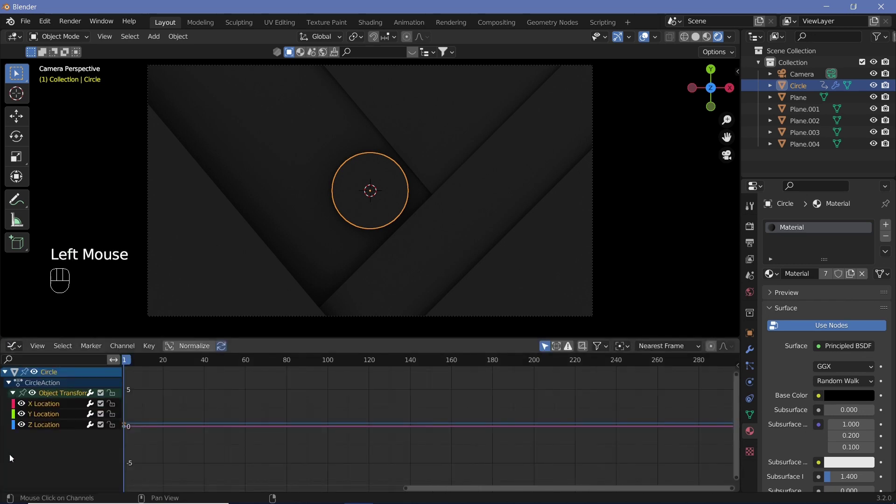
Hide the circle's X and Y Location curves and delete its Z Location keyframe
left_click(23, 411)
left_click(22, 404)
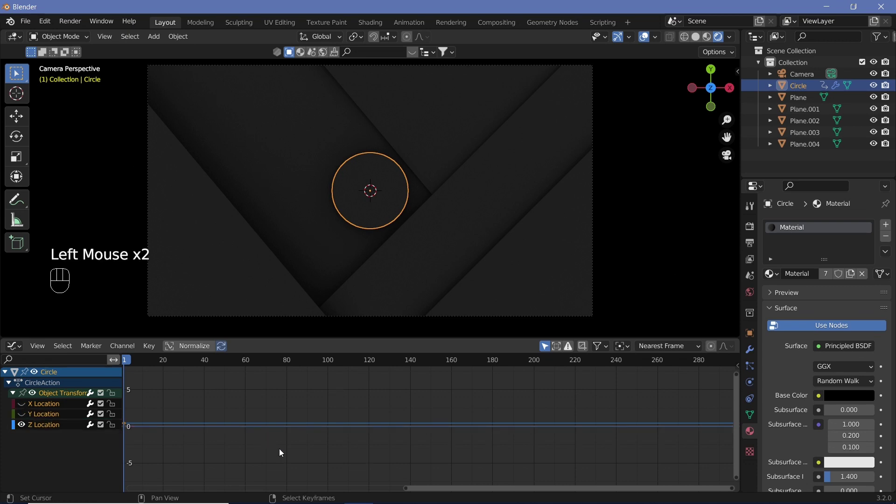
key("a")
middle_click_drag(260, 439, 321, 447)
key("x")
left_click(296, 440)
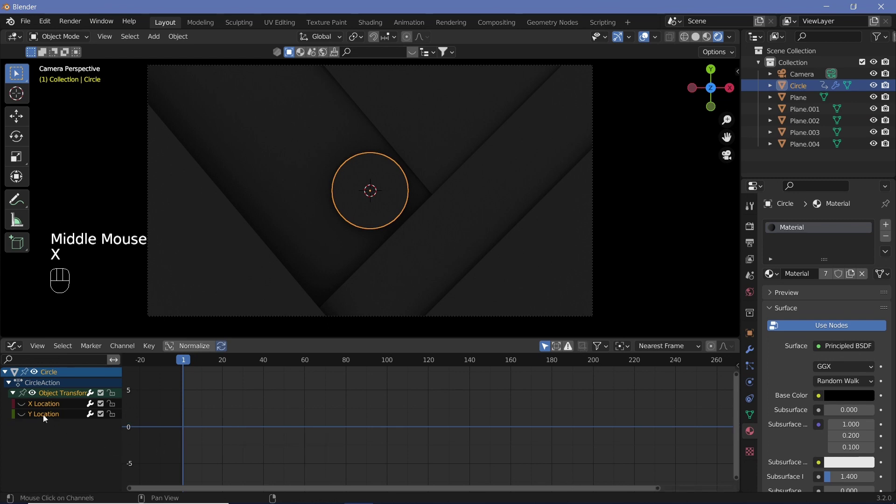
Show only the Y Location curve of the two remaining channels and duplicate its frame 1 keyframe to frame 300
left_click(22, 415)
left_click(22, 404)
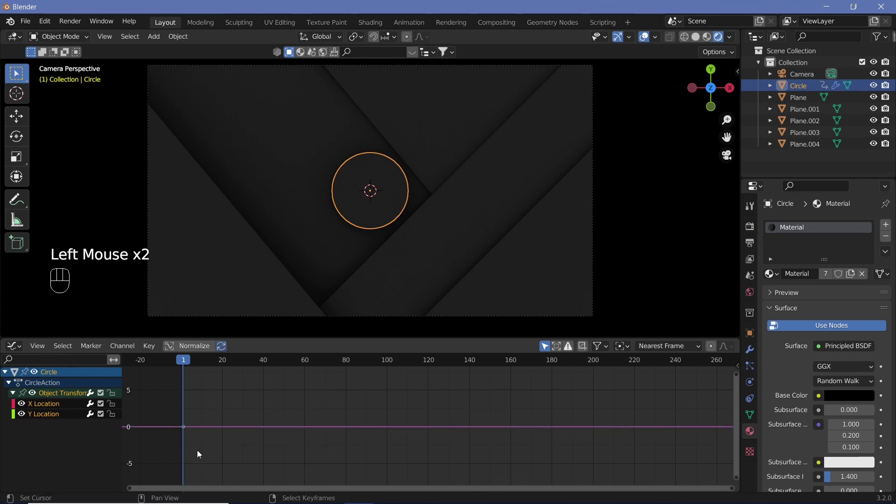
left_click(22, 404)
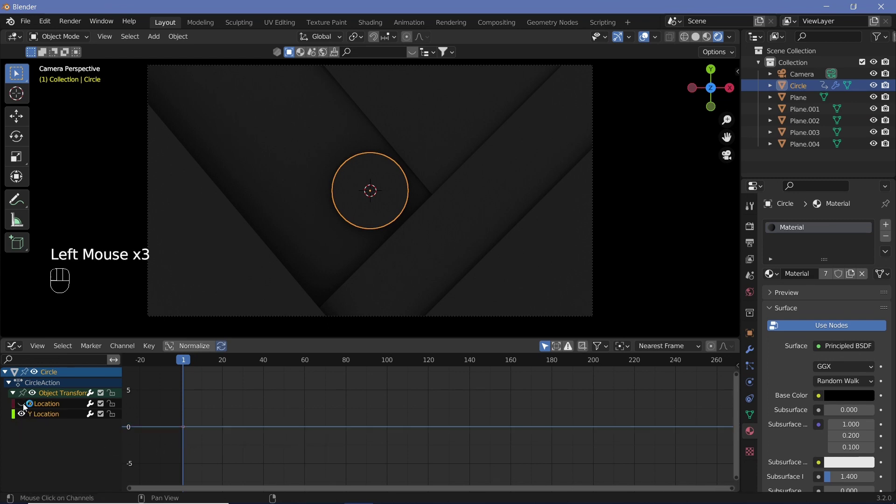
right_click(187, 429)
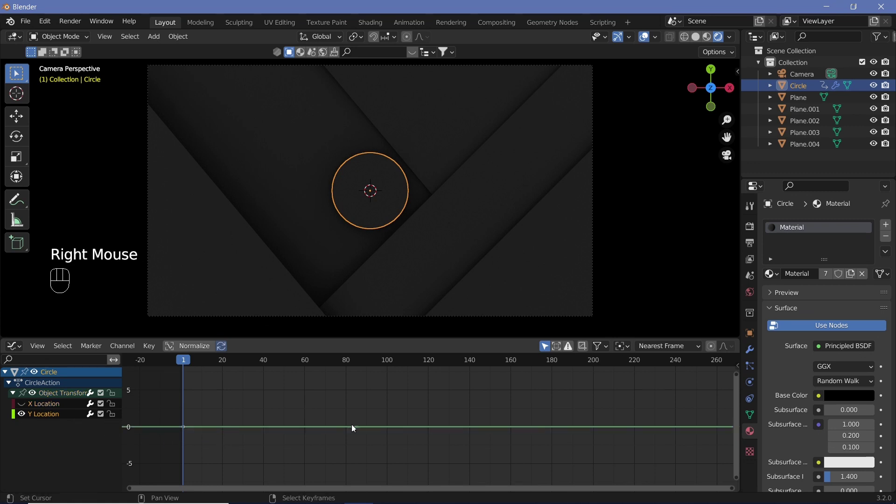
scroll(357, 427, "down", 2)
middle_click_drag(434, 411, 362, 420, "shift")
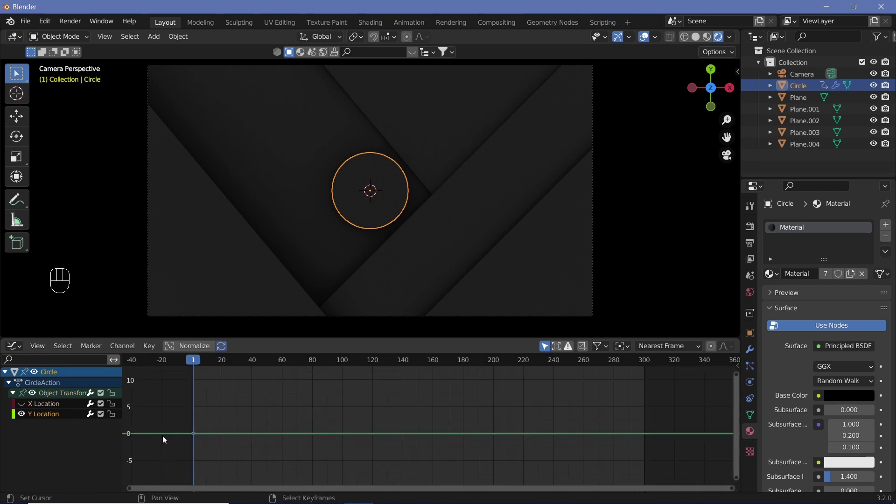
key("shift+d")
key("x")
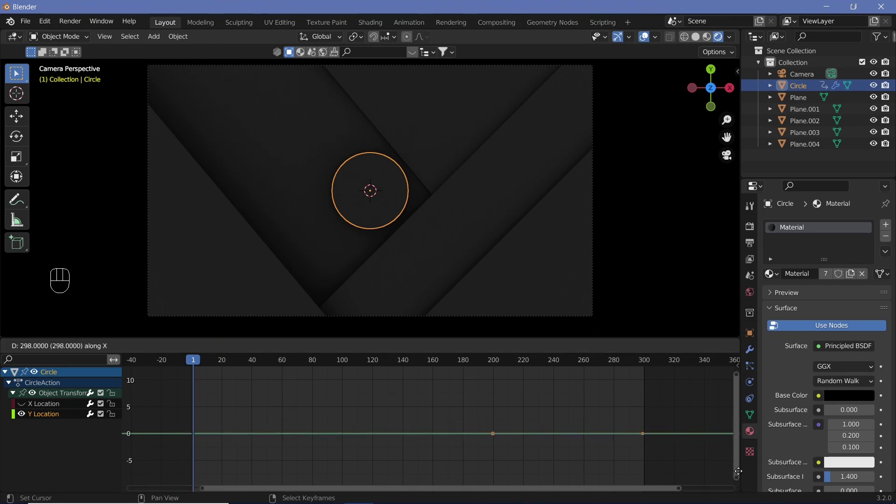
left_click(123, 472)
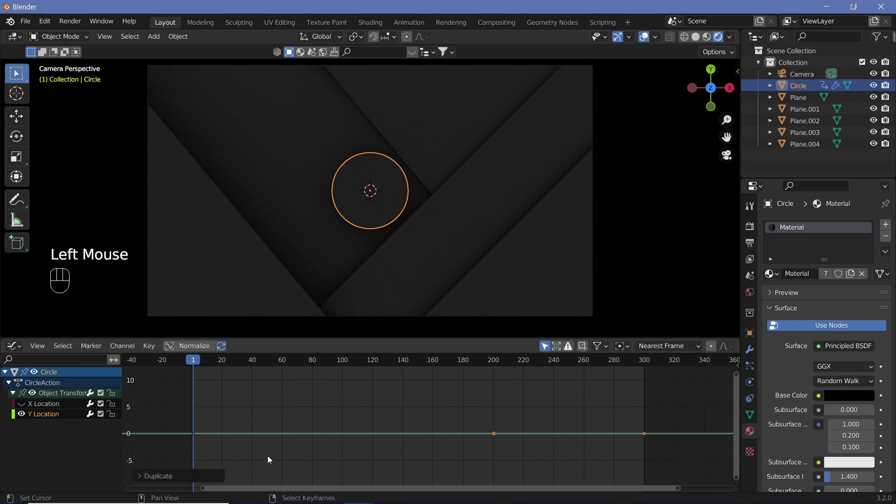
Rotate the handles of the Y Location keyframe at frame 1 by 25 degrees
right_click(195, 434)
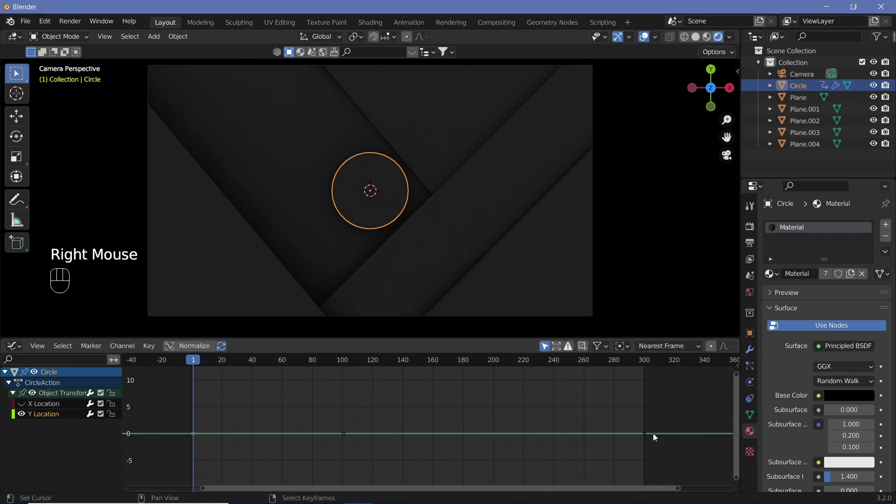
right_click(648, 434)
right_click(194, 433)
key("r")
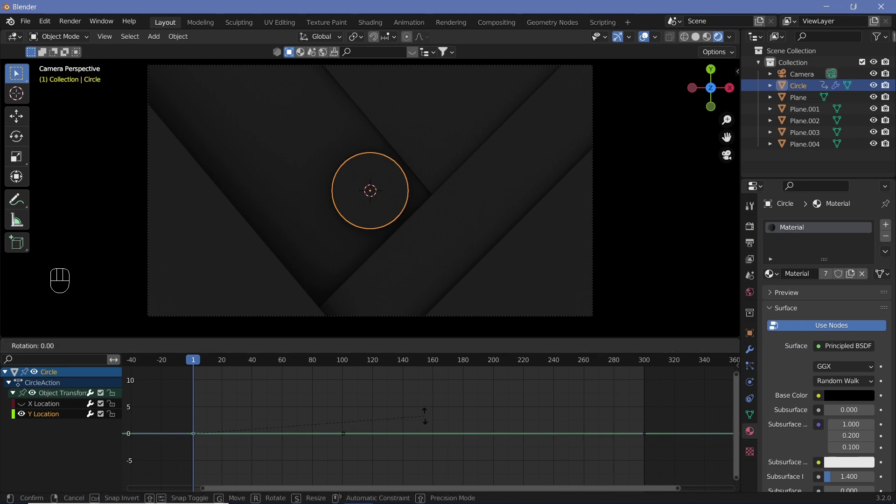
type("25")
key("Return")
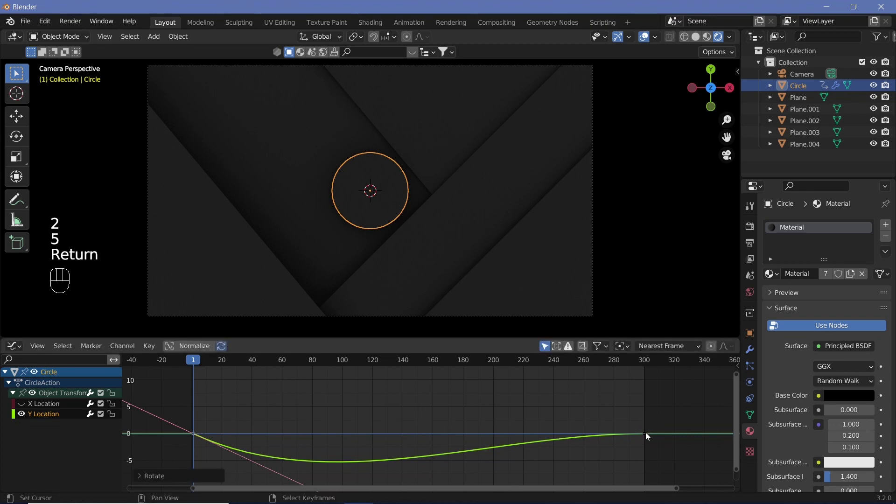
Rotate the handles of the Y Location keyframe at frame 300 by 25 degrees
right_click(645, 433)
type("r")
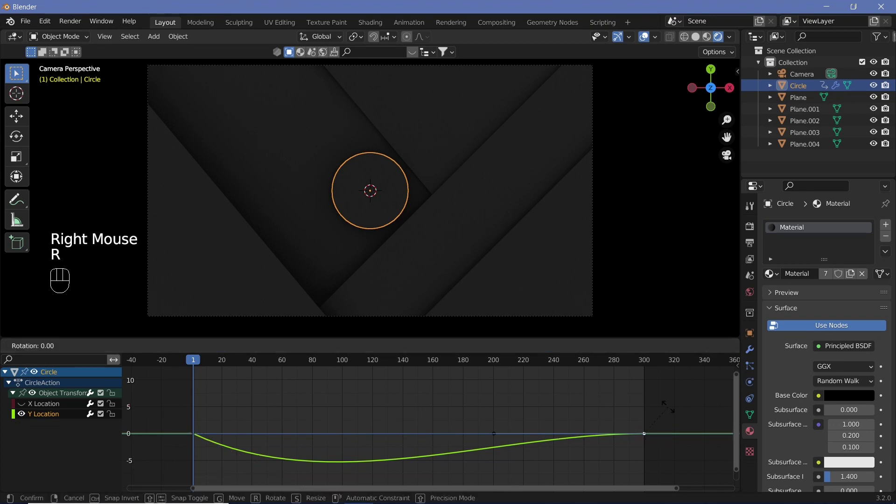
type("25")
key("Return")
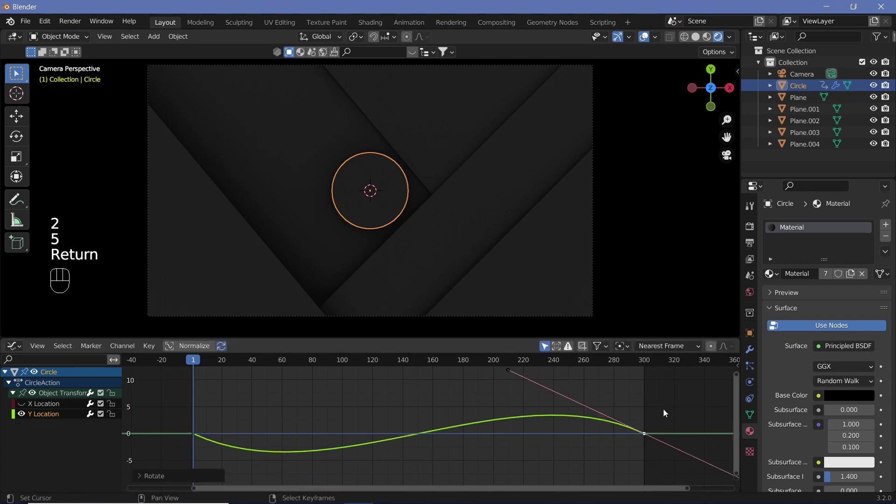
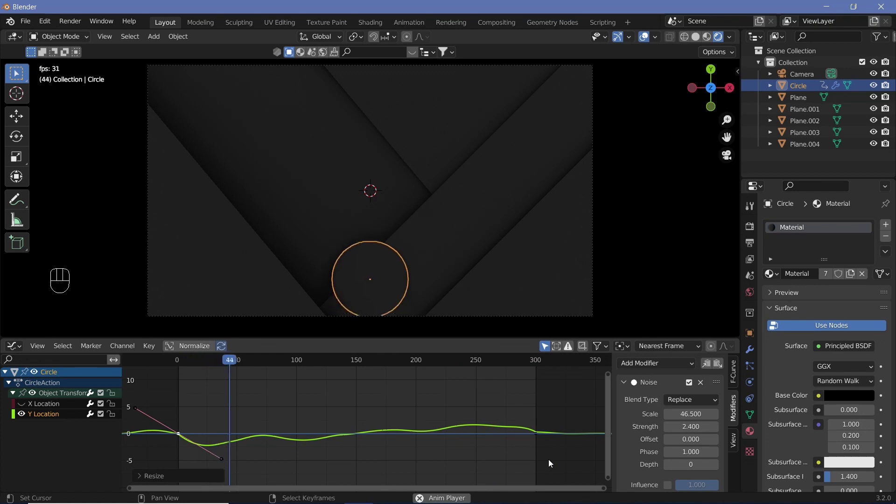
Stop the playback and set the phase of the Y Location curve's Noise modifier to 93.200
key("shift+space")
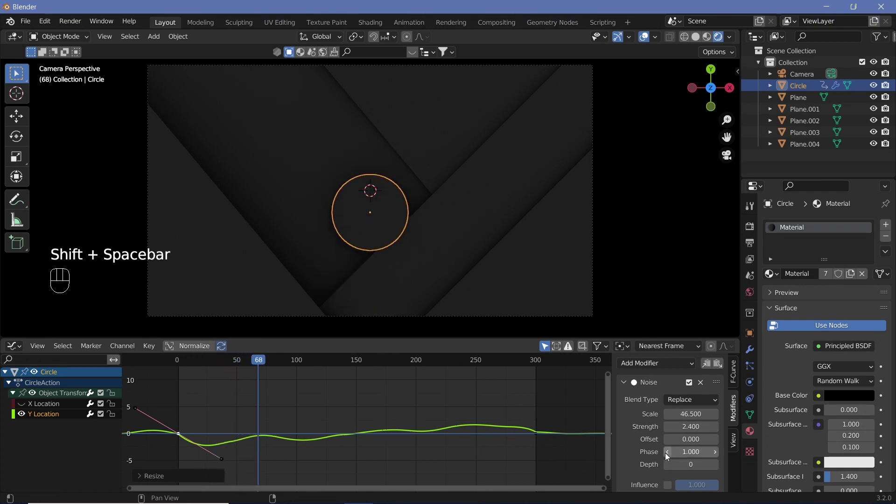
left_click(691, 439)
mouse_move(691, 439)
left_mouse_down()
mouse_move(701, 439)
mouse_move(681, 440)
mouse_move(714, 452)
mouse_move(691, 452)
left_mouse_up()
Examine the noisy Y Location curve closely at its start and end keyframes to compare its values there
scroll(411, 450, "up", 8)
scroll(410, 451, "down", 6)
scroll(411, 450, "up", 4)
scroll(373, 422, "up", 2)
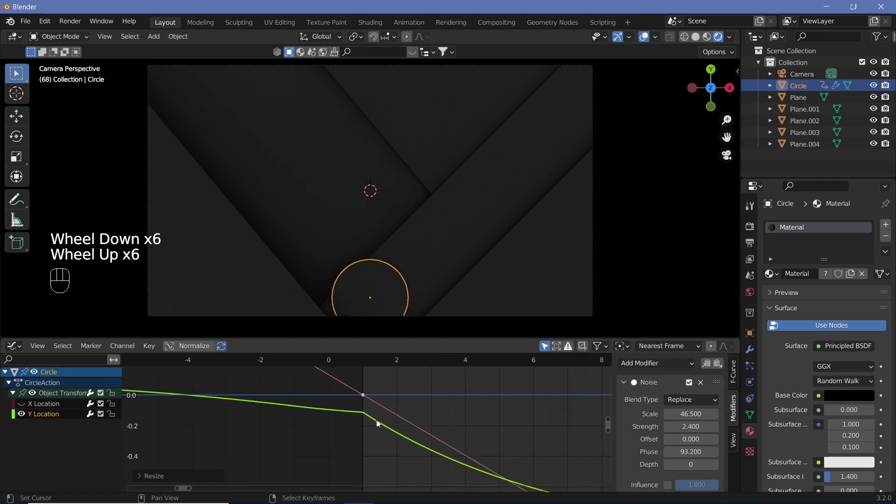
middle_click_drag(376, 419, 328, 424)
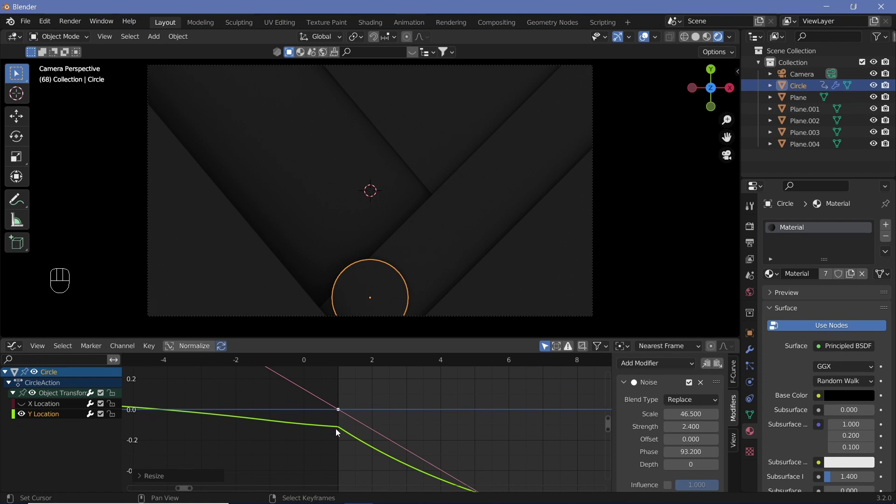
scroll(462, 430, "down", 9)
middle_click_drag(461, 430, 388, 424)
scroll(369, 409, "up", 5)
scroll(384, 427, "up", 2)
scroll(385, 427, "up", 1)
scroll(301, 426, "down", 6)
middle_click_drag(302, 427, 461, 381)
scroll(461, 381, "down", 5)
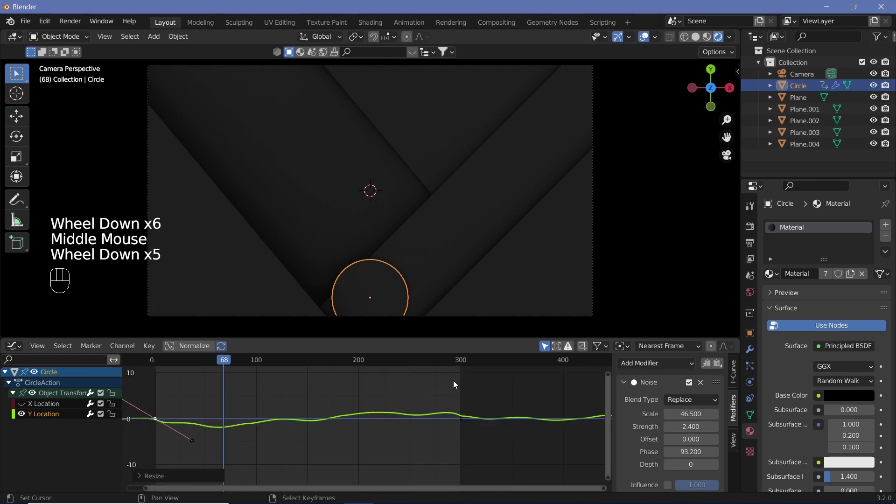
Play the animation from shortly before frame 300 through the loop point twice to check the circle's transition
left_click(453, 380)
key("shift+space")
key("space")
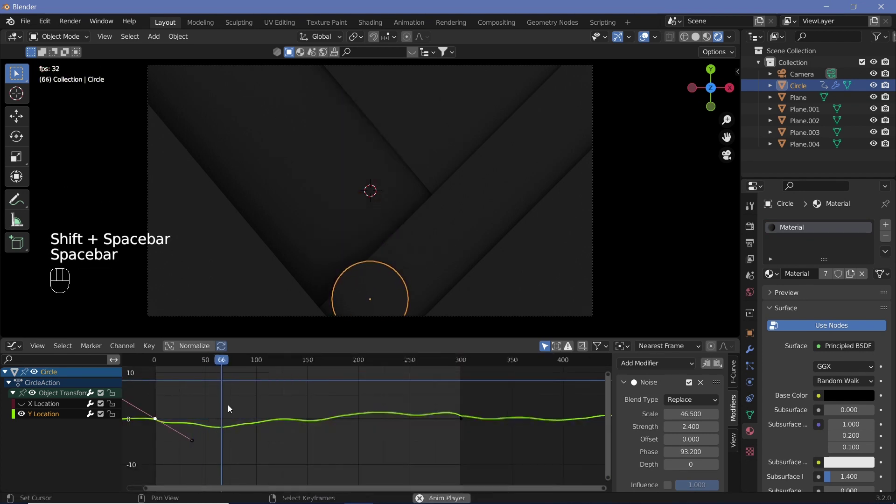
key("shift+space")
left_click(453, 394)
key("shift+space")
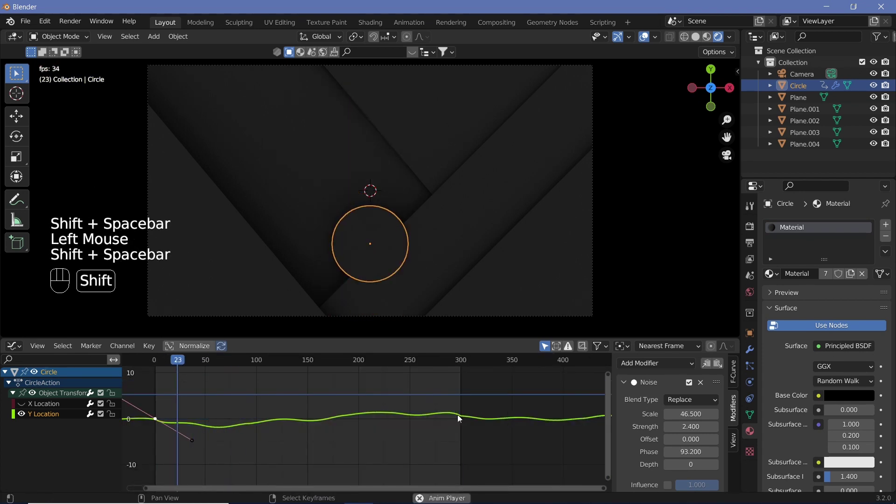
key("shift+space")
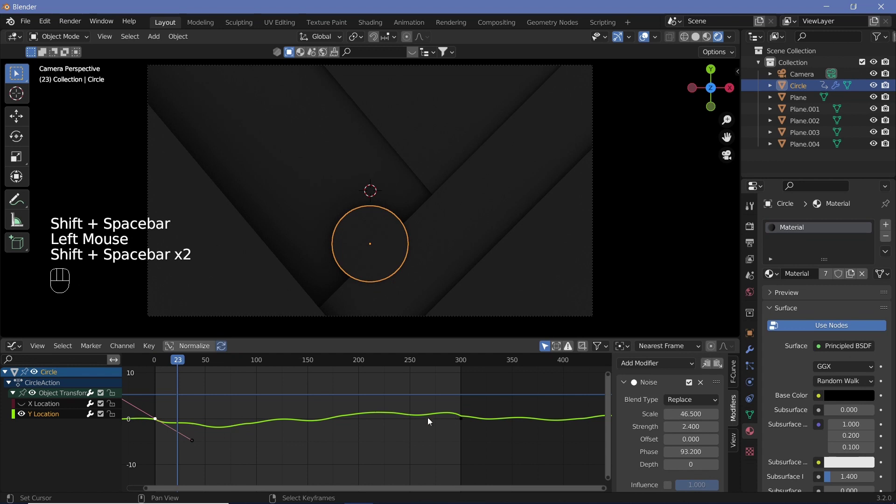
Set the Noise modifier's blend type to Multiply and play the animation across the loop point
left_click(680, 400)
left_click(686, 451)
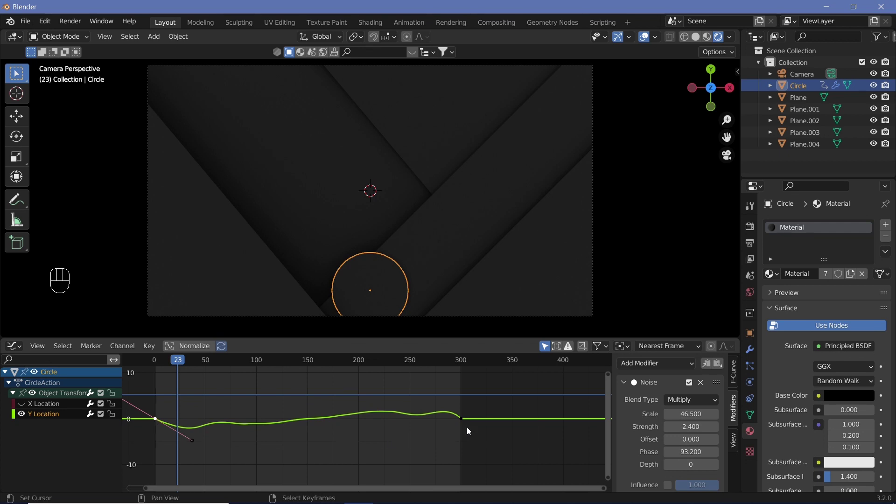
key("shift+space")
left_click(456, 400)
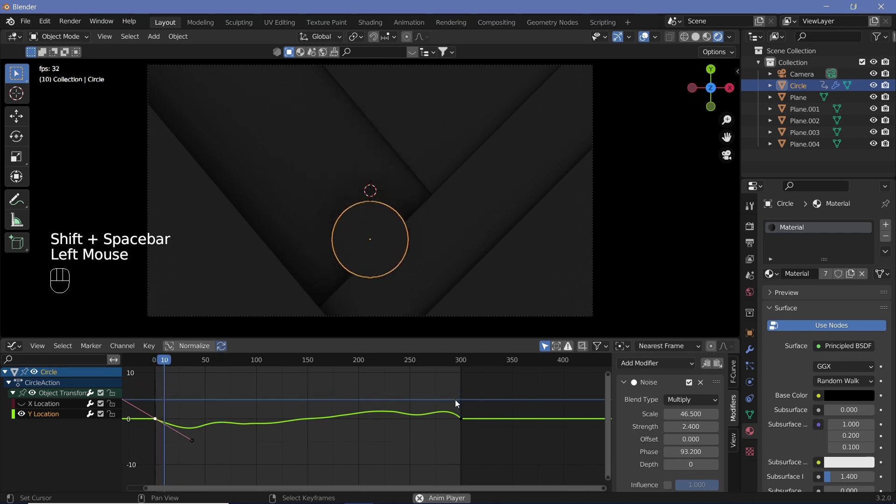
Play the animation from shortly before frame 300 through the loop point to check the circle's transition again
key("shift+space")
left_click(436, 387)
key("shift+space")
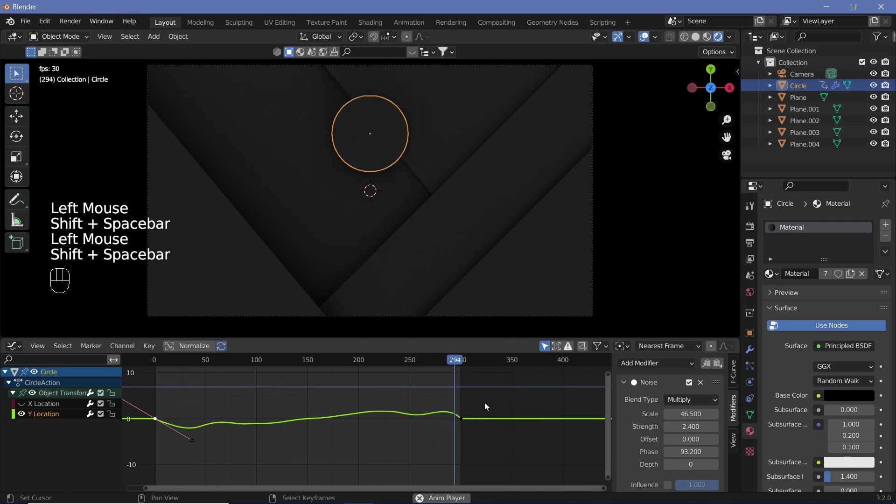
scroll(414, 389, "down", 3)
key("shift+space")
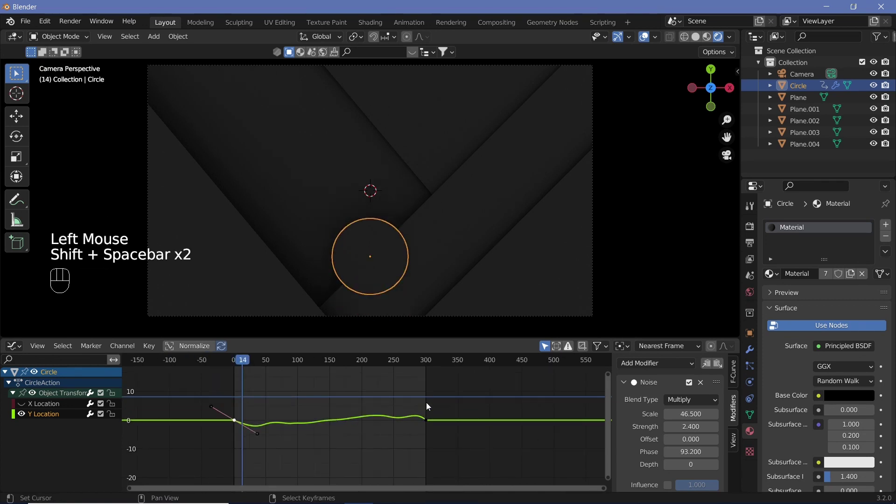
Jump repeatedly between the start and end keyframes to compare the circle's position at both ends of the loop
left_click(427, 402)
key("Left")
key("Down")
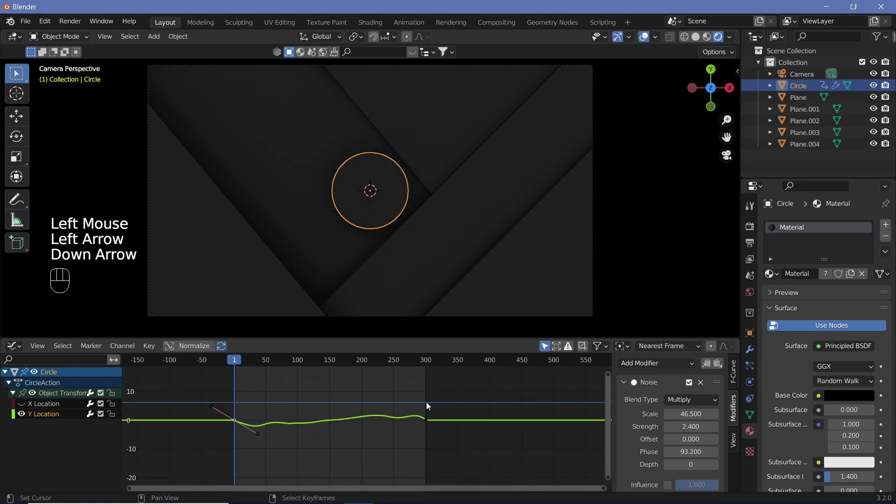
key("Up")
key("Down")
key("Up")
key("Down")
key("Up")
key("Down")
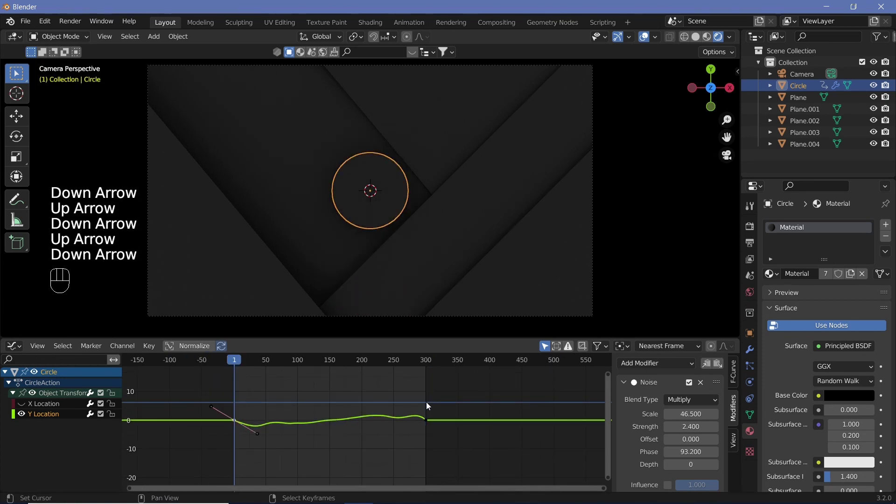
key("Up")
key("Up")
key("Up")
key("Down")
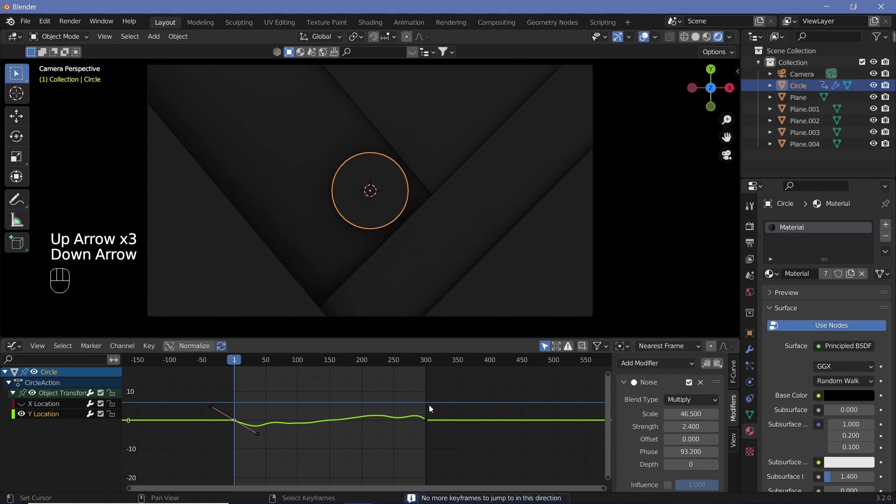
Move the Y Location curve's end keyframe 1 frame later along the time axis and play the animation
scroll(438, 429, "up", 5)
right_click(486, 417)
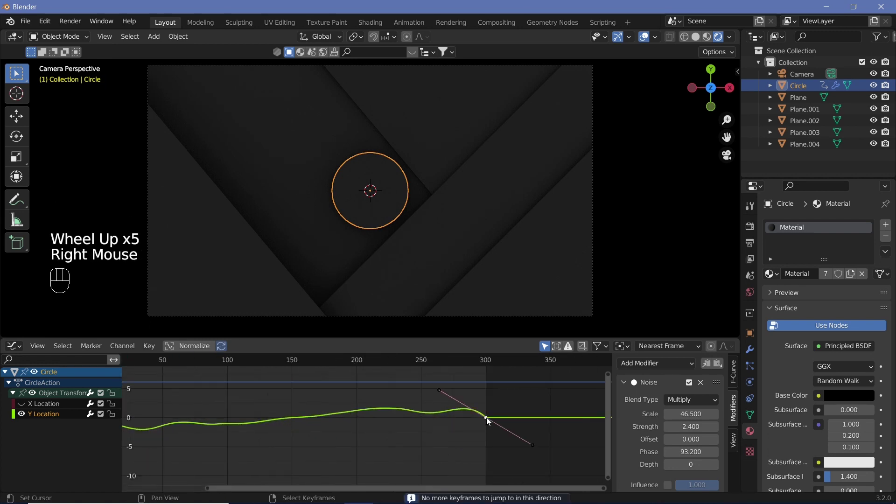
key("g")
key("x")
key("1")
left_click(509, 419)
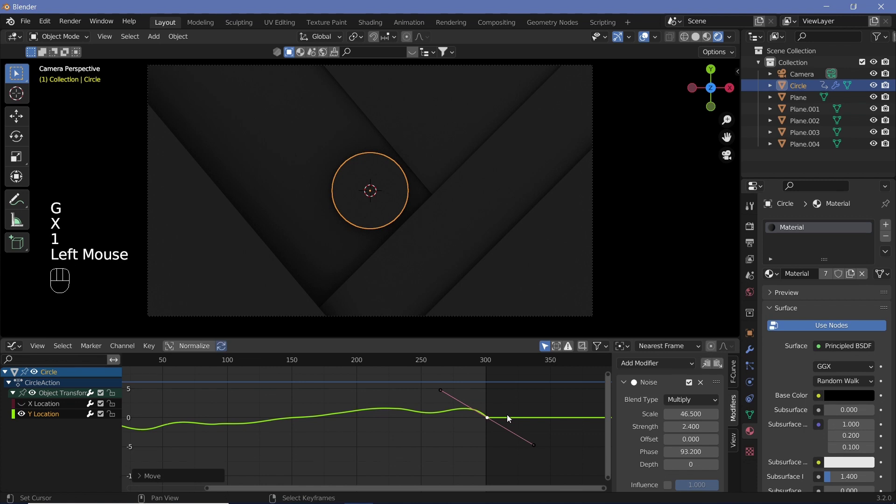
scroll(453, 432, "down", 4)
key("shift+space")
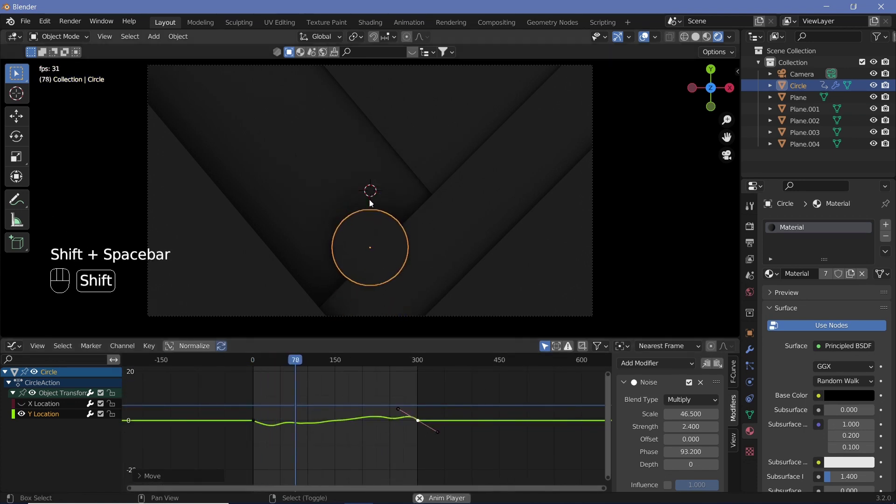
key("shift+space")
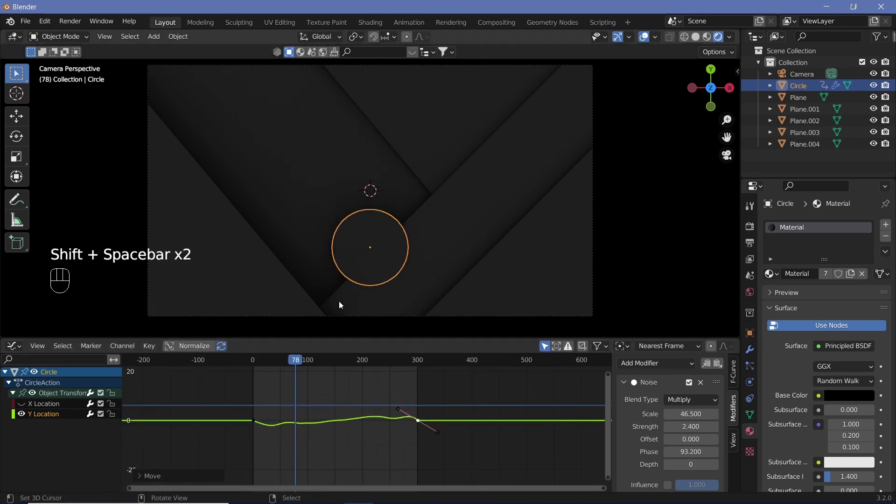
Copy the Y Location curve's Noise modifier and show only the X Location curve
left_click(710, 362)
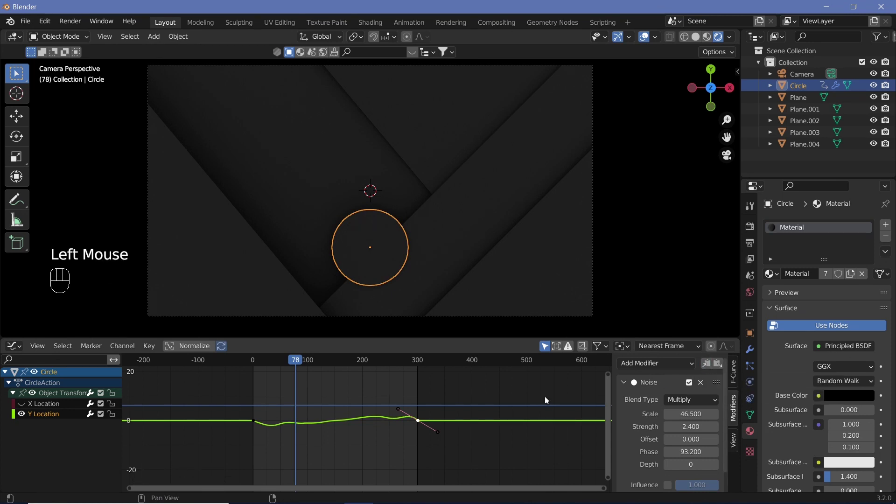
double_click(41, 405)
left_click(22, 403)
left_click(22, 415)
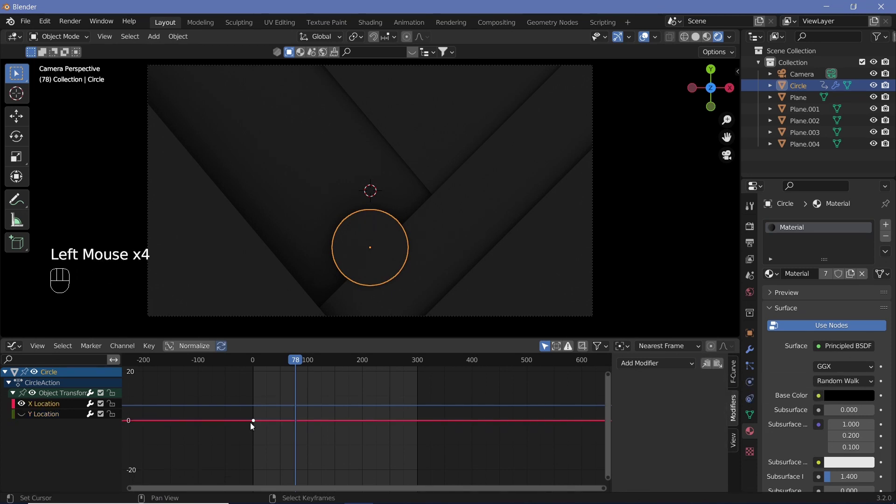
Duplicate the X Location curve's start keyframe to frame 300, keeping its value
right_click(253, 421)
key("shift+d")
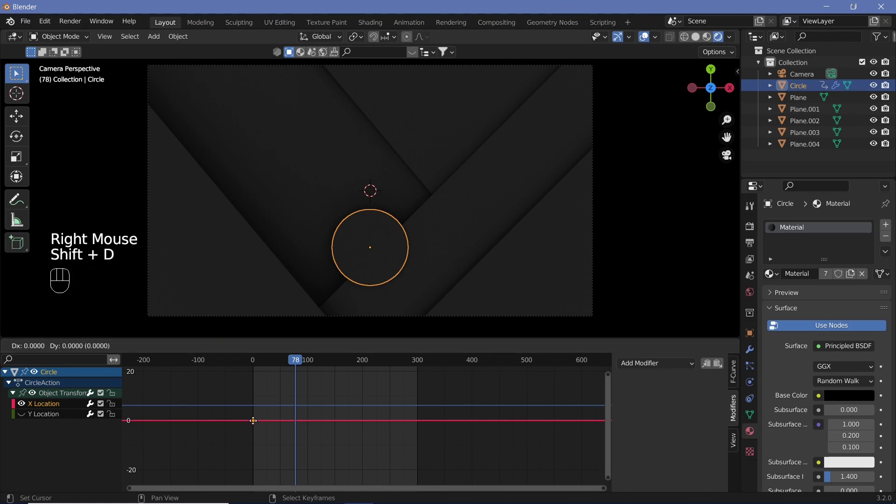
key("x")
left_click(417, 455)
scroll(474, 422, "up", 2)
middle_click(474, 422)
scroll(474, 422, "up", 8)
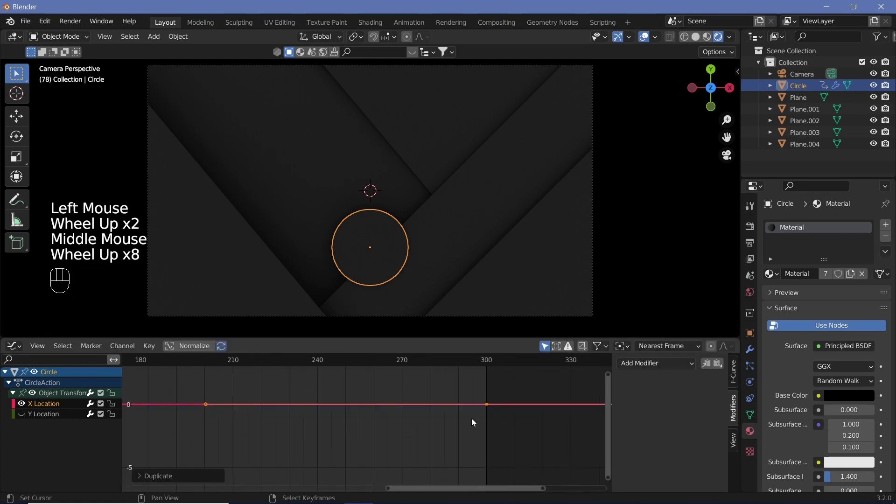
middle_click_drag(474, 422, 464, 426)
scroll(464, 426, "down", 7)
Rotate the handles of the X Location curve's start and end keyframes by -10 degrees each
right_click(224, 420)
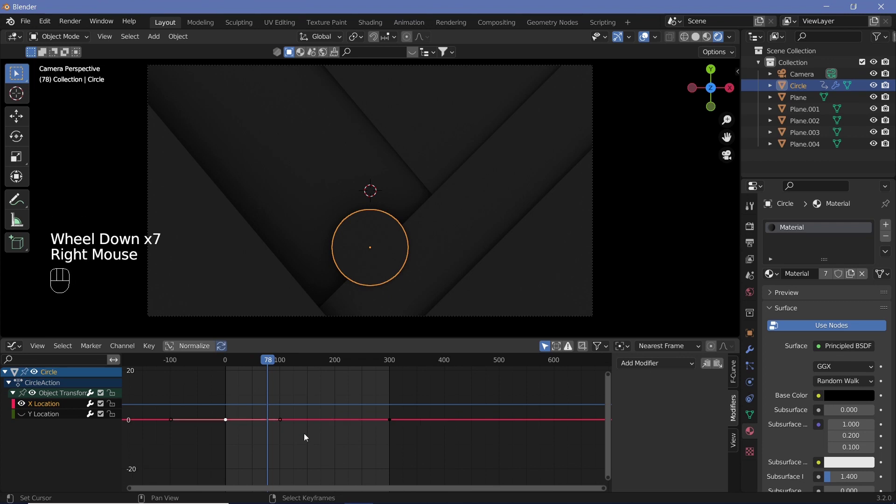
right_click(397, 420, "shift")
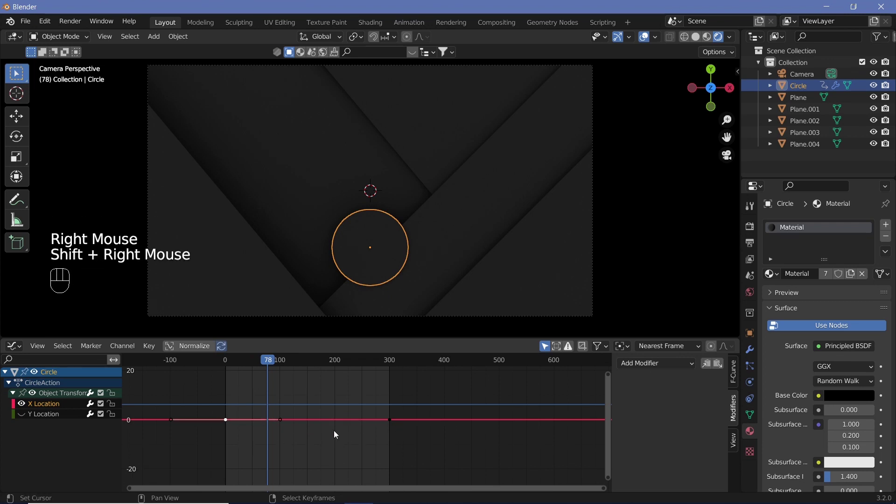
type("r")
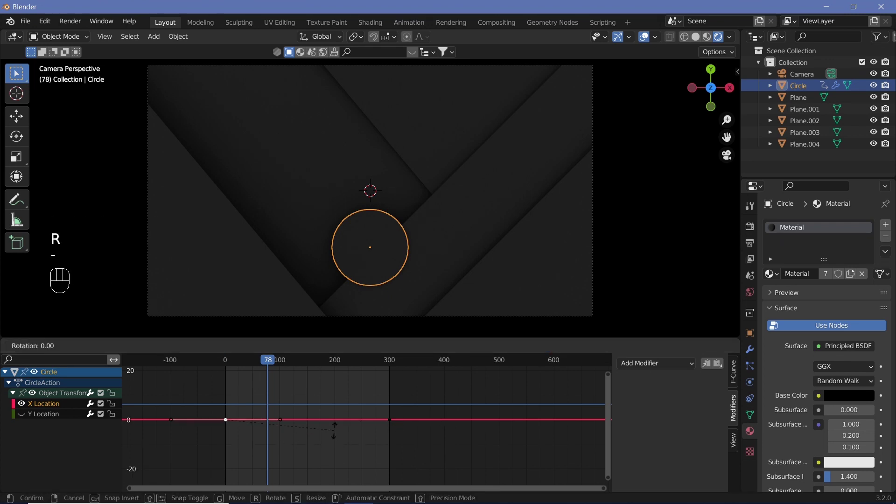
type("10")
key("Return")
right_click(390, 420)
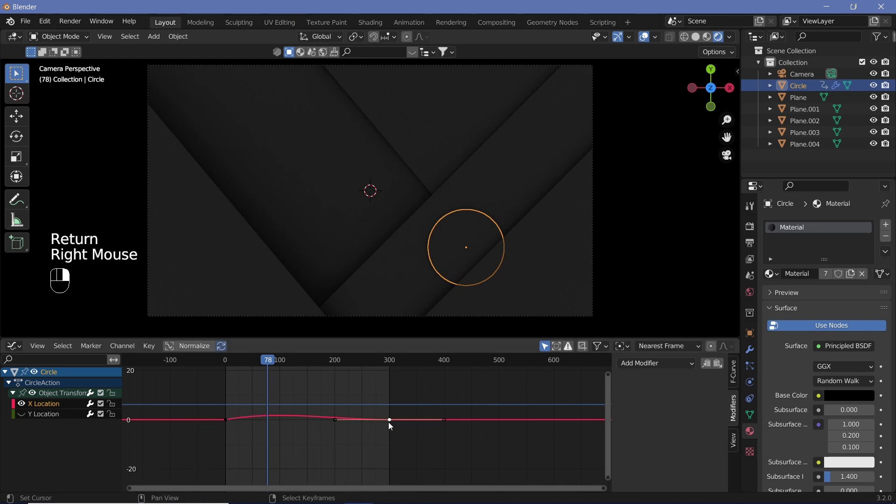
type("r10")
key("Return")
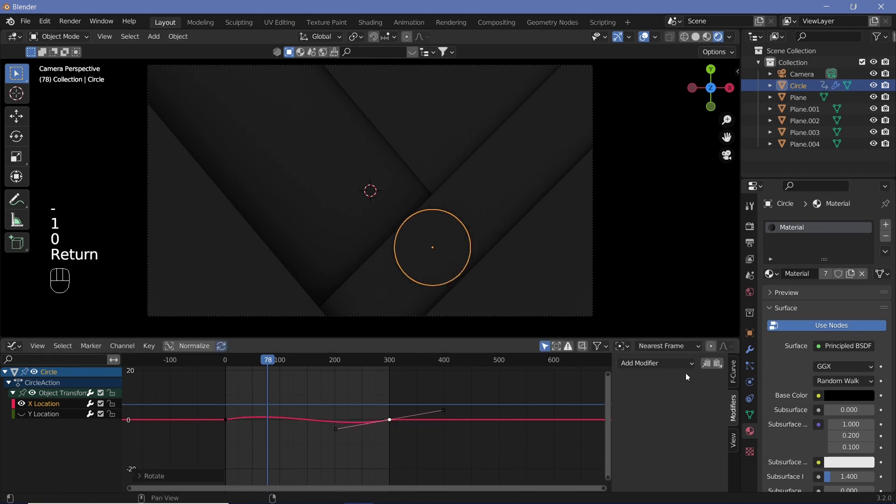
Paste the copied Noise modifier onto the X Location curve and play the animation
left_click(716, 366)
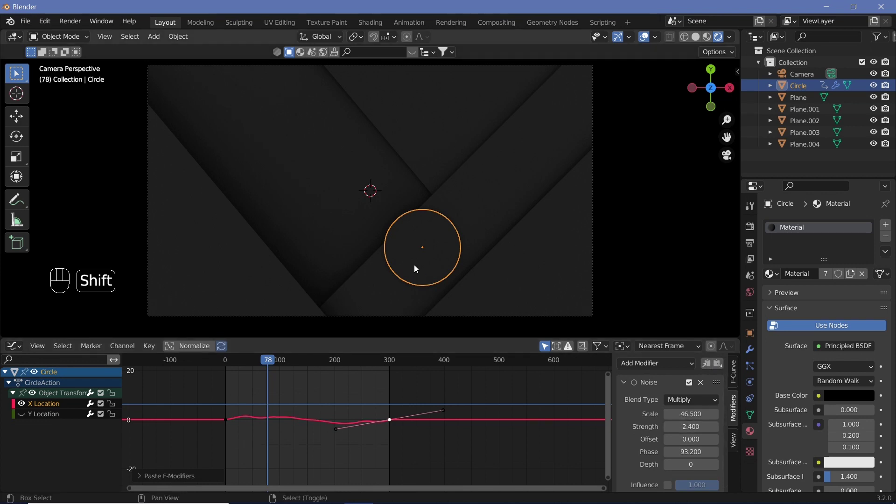
key("shift+space")
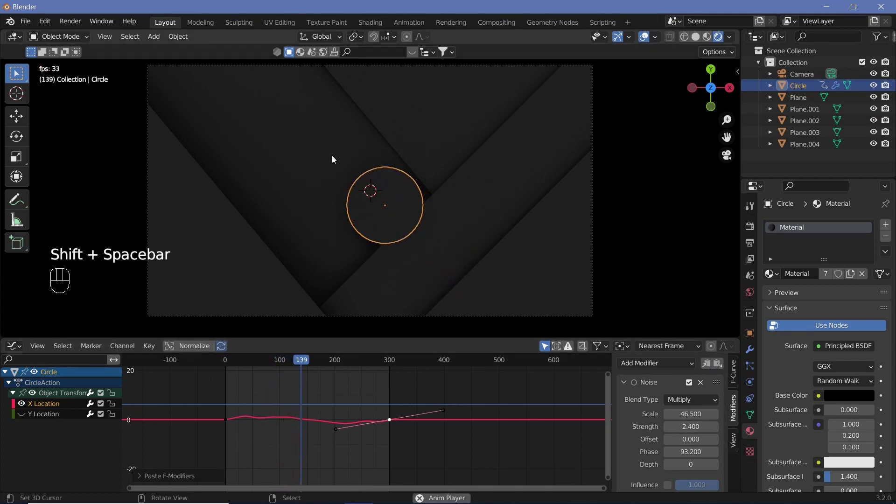
key("shift+space")
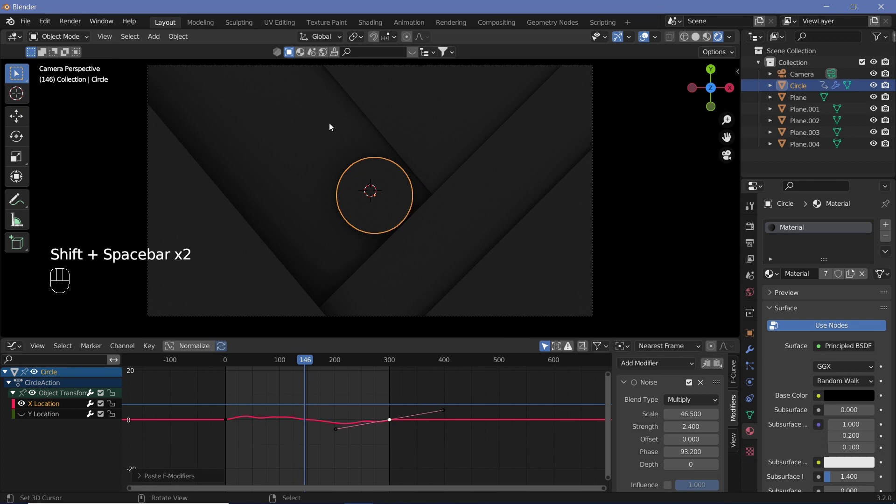
Set the X Location Noise modifier's offset to 101.000 and phase to 33.400, and play the animation with viewport overlays hidden
left_click_drag(691, 439, 667, 452)
key("shift+space")
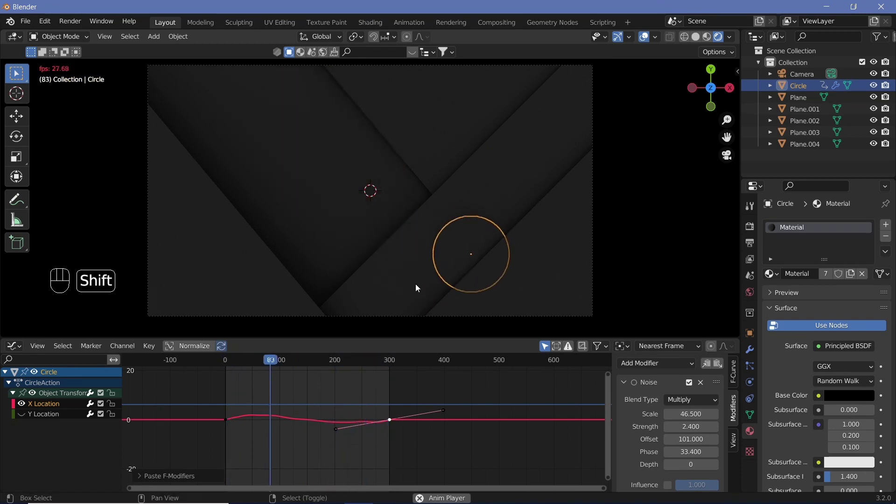
key("shift+space")
left_click(400, 264)
key("shift+space")
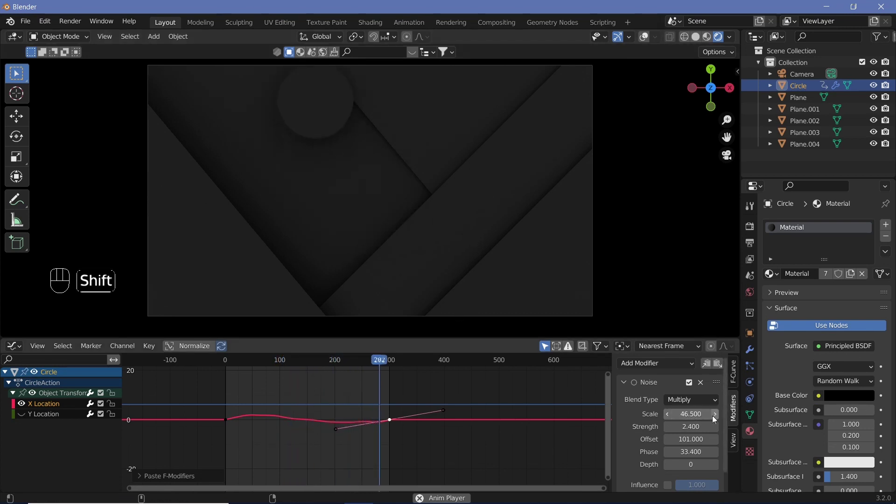
Set the X Location Noise modifier's strength to 1.900 and scale to 47.000, playing the animation to judge the motion
key("shift+space")
left_click(691, 426)
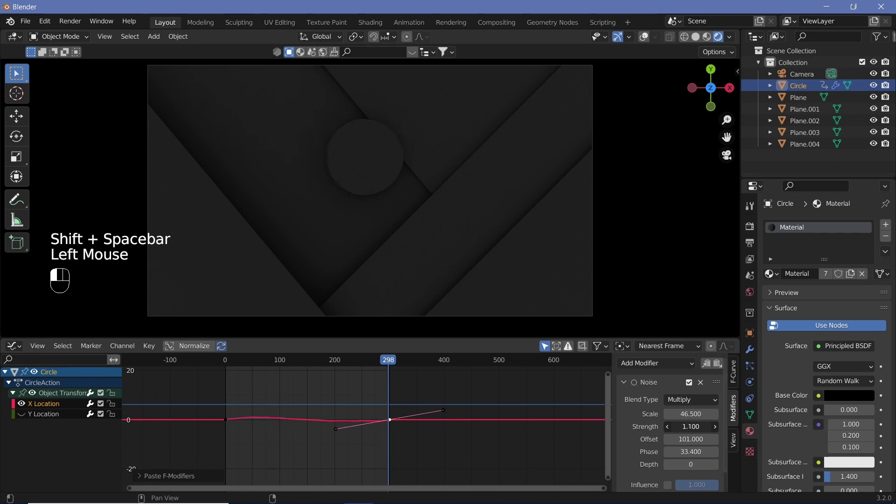
left_click_drag(691, 427, 673, 414)
key("shift+space")
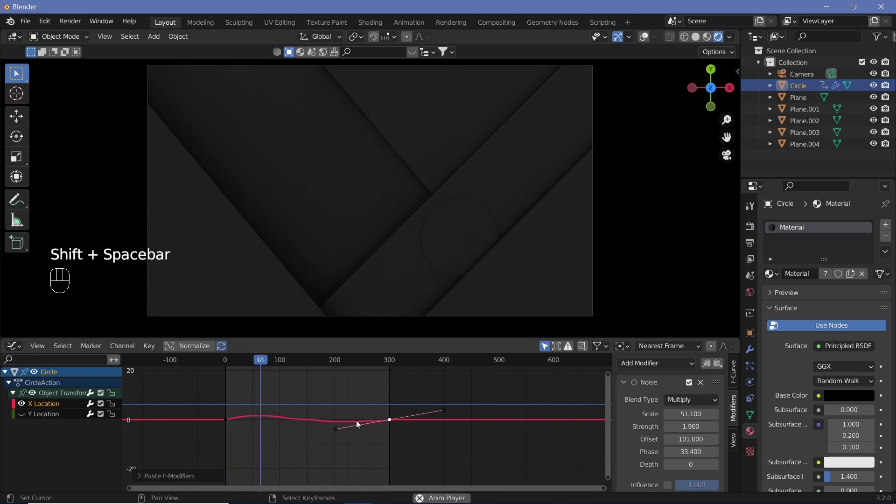
left_click_drag(693, 415, 694, 414)
Rotate the handles of the X Location curve's start and end keyframes to a similar, shallower slope
right_click(226, 420, "shift")
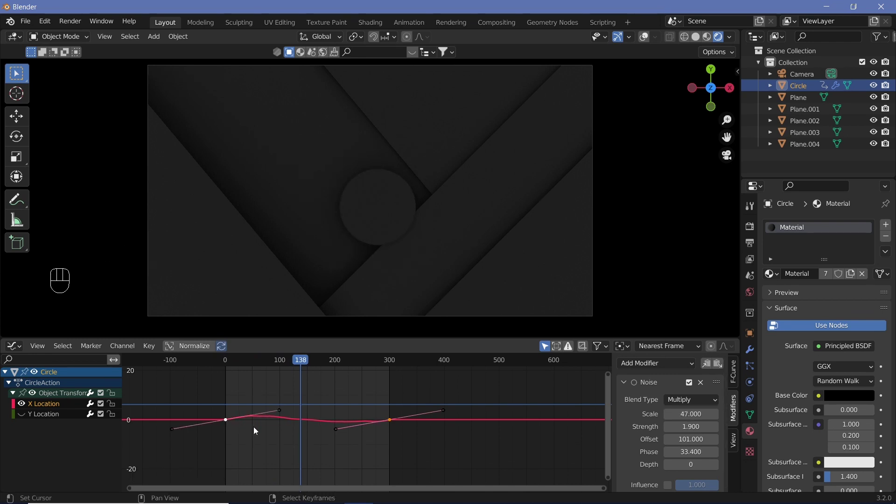
key("r")
left_click(312, 437, "ctrl")
middle_click_drag(312, 436, 372, 405, "shift")
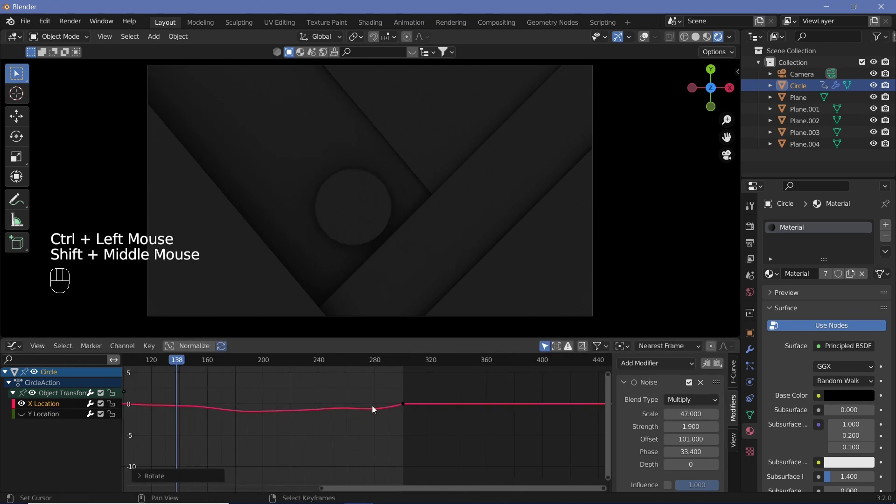
right_click(408, 405)
key("r")
left_click(481, 419, "ctrl")
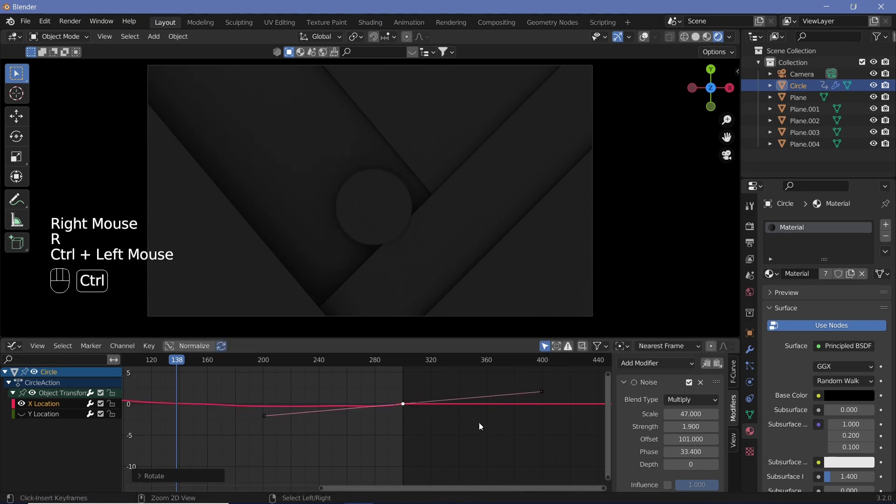
scroll(210, 433, "down", 4)
right_click(144, 410)
right_click(389, 414)
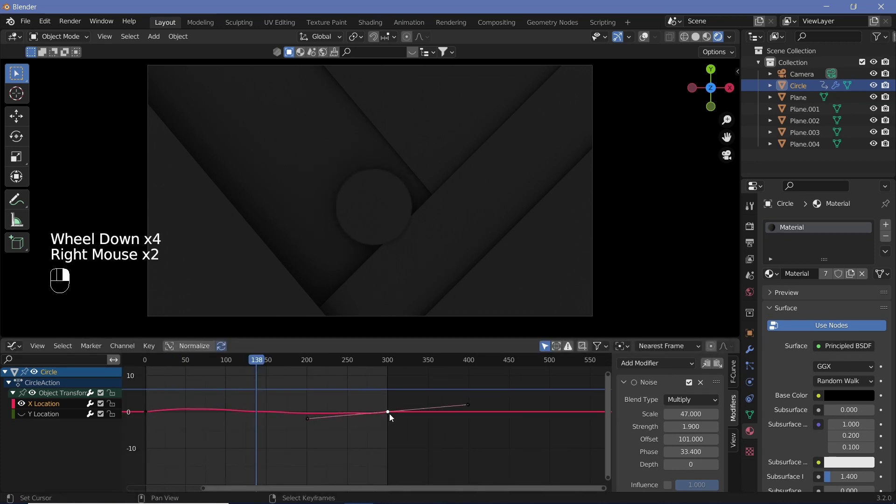
Play the animation through the loop point to check the circle's combined X and Y motion
middle_click_drag(389, 414, 396, 430, "shift")
key("shift+space")
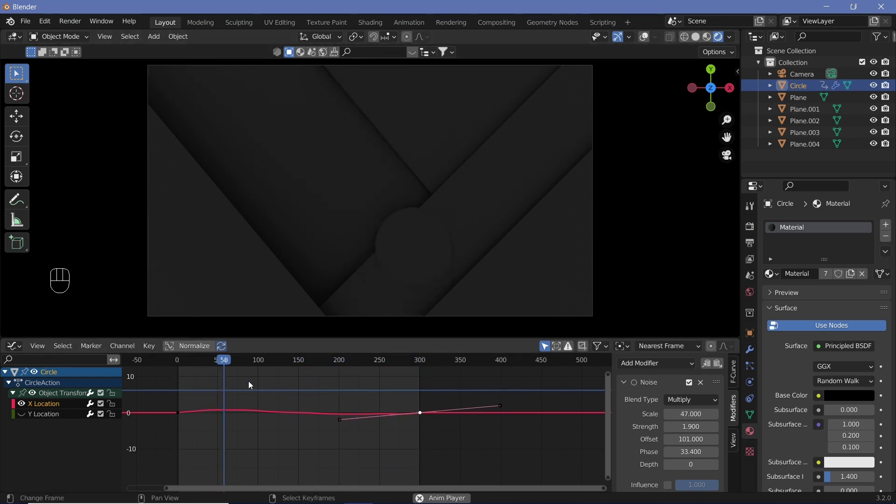
key("shift+space")
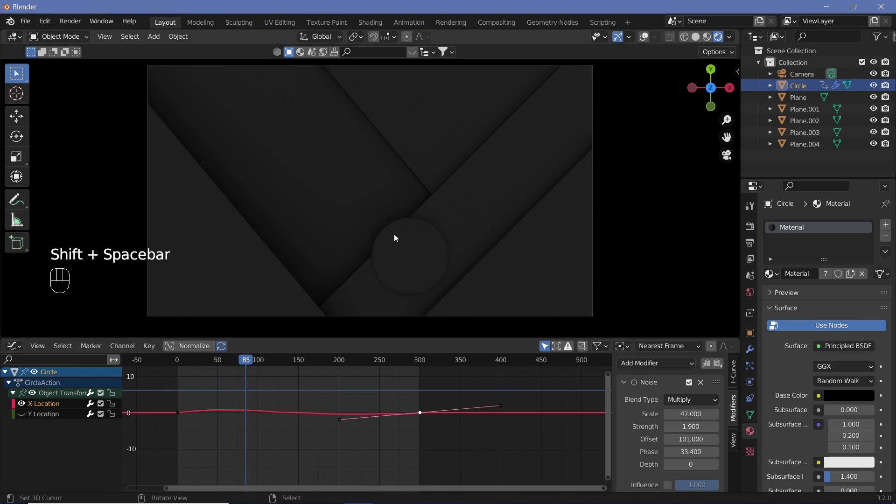
Show the viewport overlays and duplicate the circle, placing the copy near the camera frame's upper-left corner
left_click(645, 37)
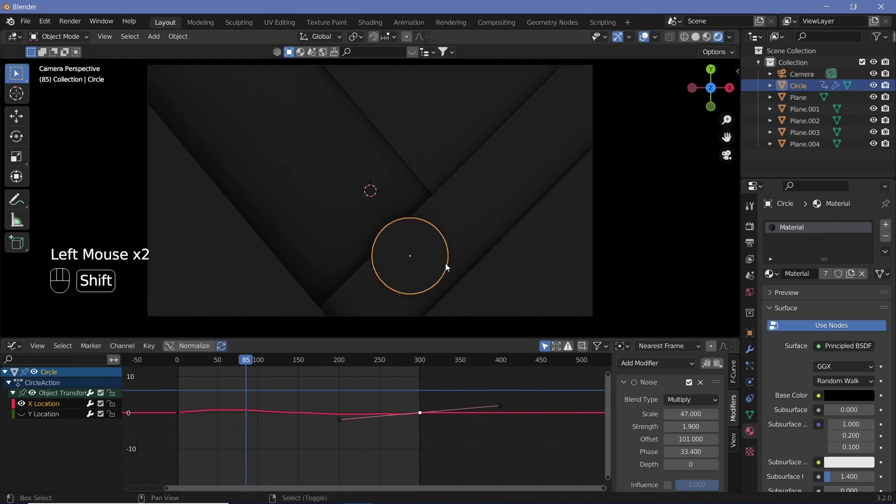
key("shift+d")
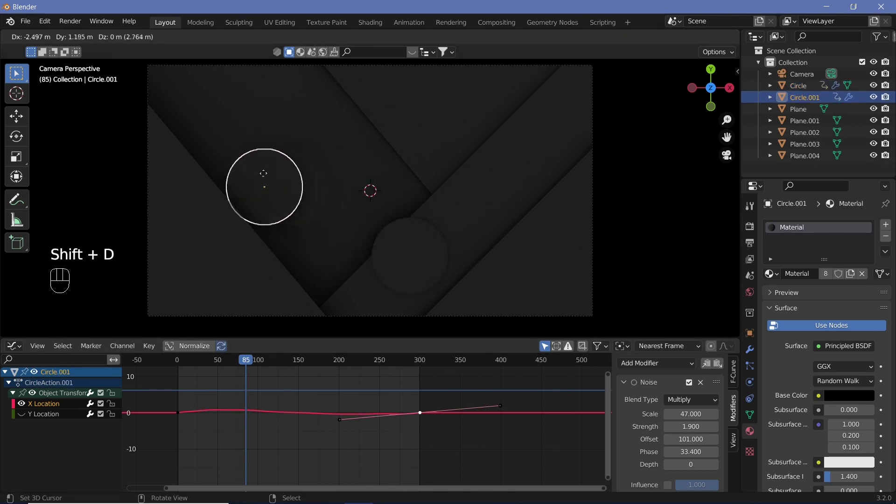
left_click(247, 135)
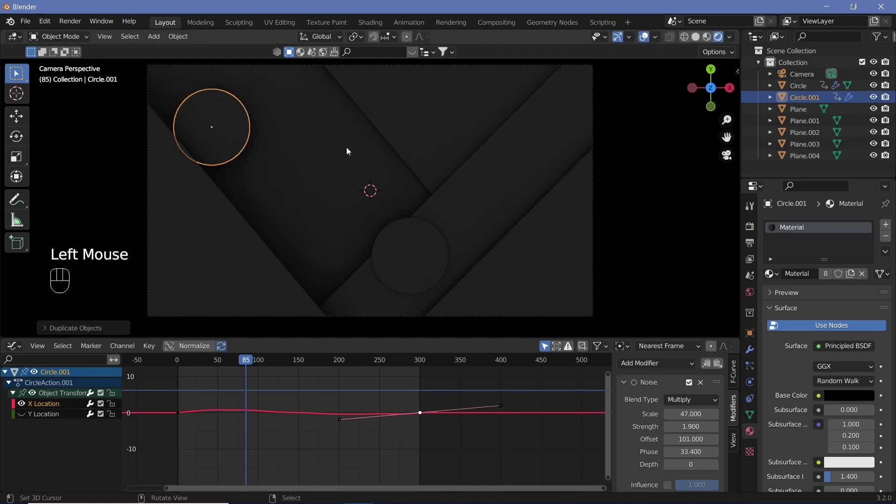
Scale the duplicate circle to about 0.61, lower it about 0.33 m along Z, and apply its object transform
key("s")
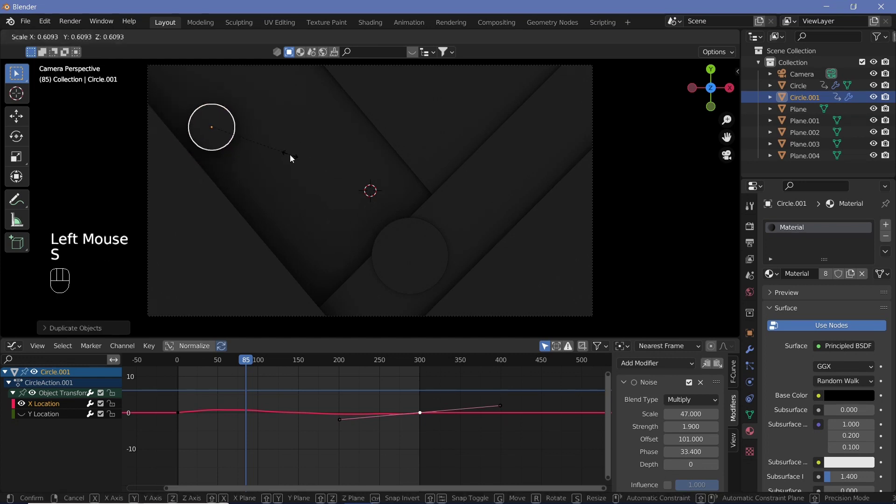
left_click(290, 156)
key("g")
key("z")
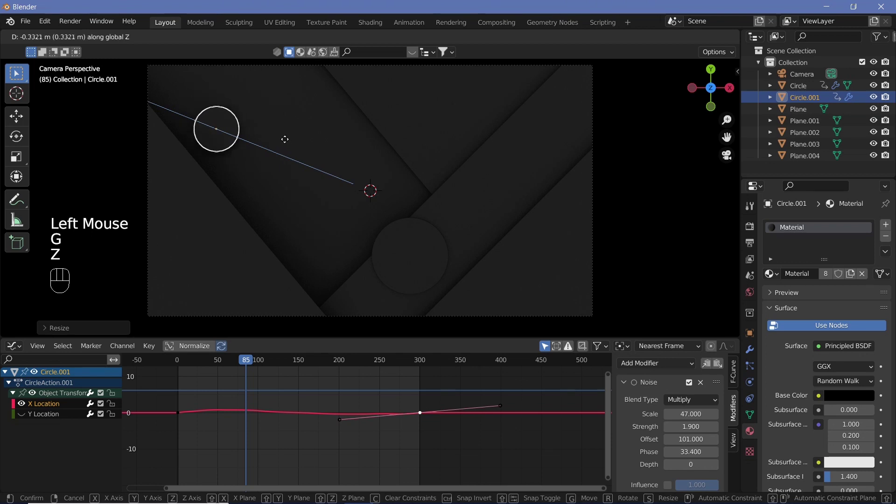
left_click(284, 142)
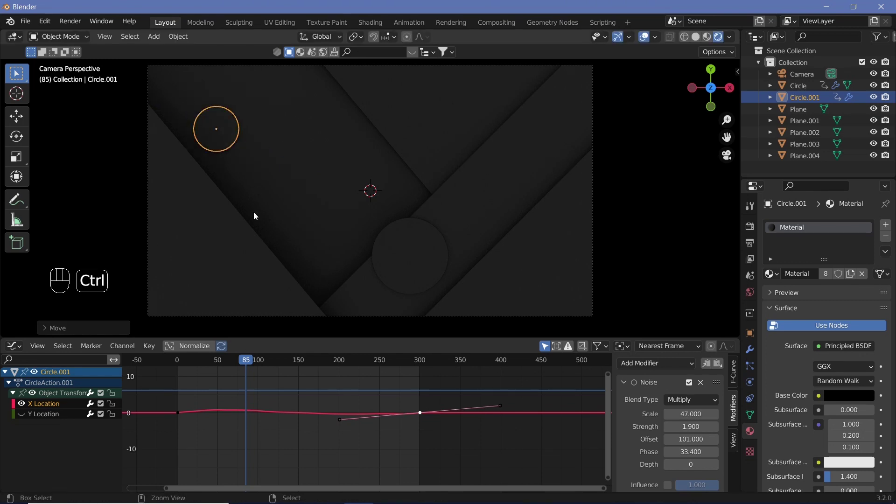
key("ctrl+a")
left_click(256, 213)
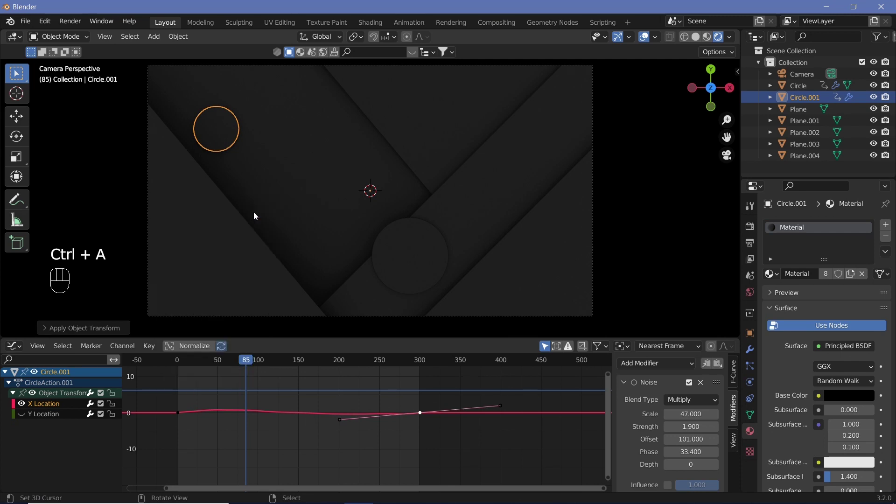
Play the animation to compare the duplicate circle's motion with the original's
key("shift+space")
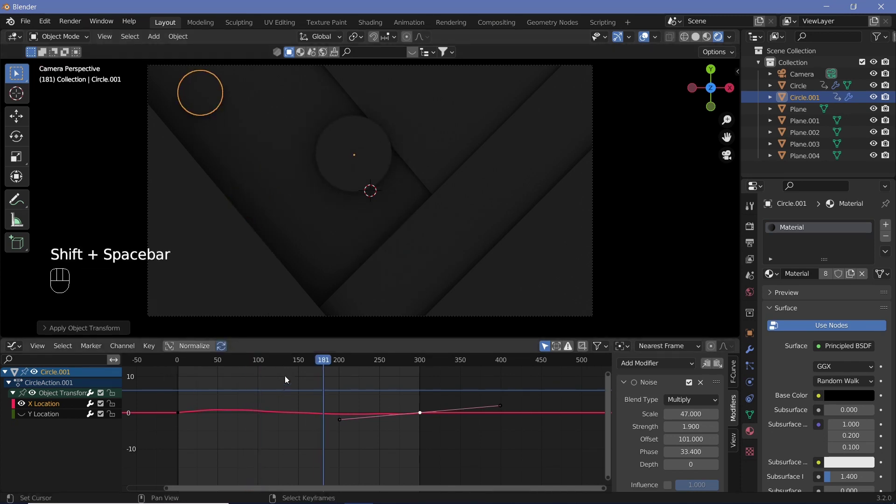
key("shift+space")
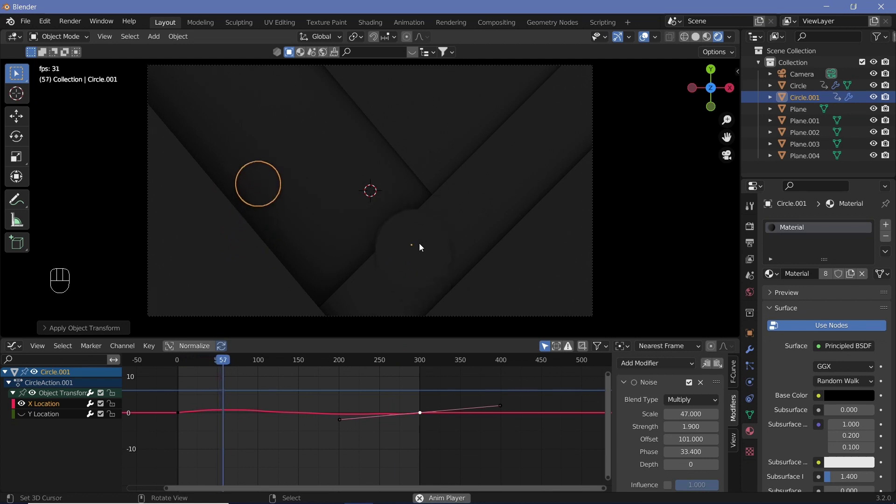
key("shift+space")
Show the second circle's Y Location curve and set its Noise modifier's offset to 120.700, phase to 67.600 and scale to 56.500
left_click(22, 414)
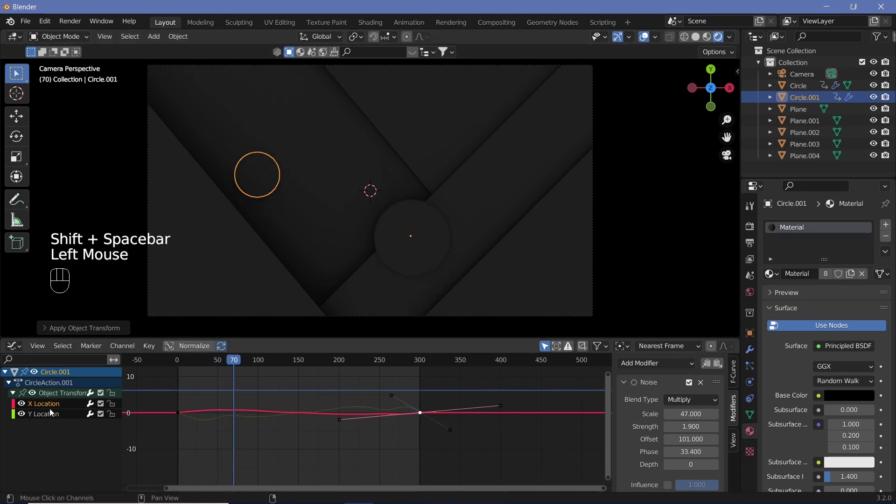
left_click(46, 414)
mouse_move(673, 439)
left_mouse_down()
mouse_move(701, 446)
mouse_move(673, 452)
left_mouse_up()
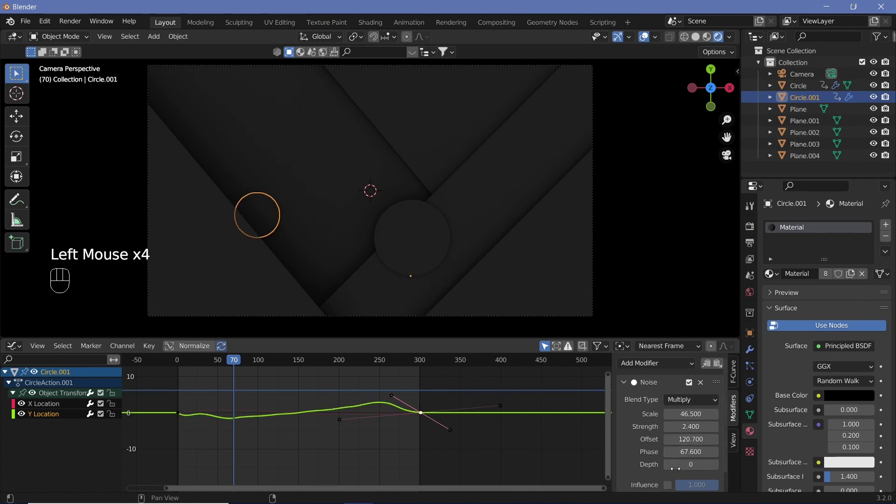
mouse_move(691, 414)
left_mouse_down()
mouse_move(715, 414)
mouse_move(684, 427)
mouse_move(698, 427)
left_mouse_up()
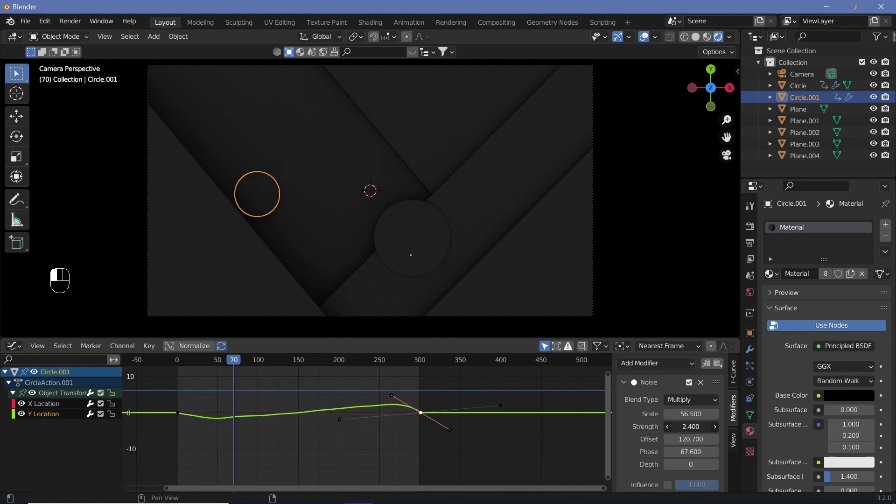
Set the second circle's X Location noise offset to 73.400, phase to 15.300 and scale to 41.300, and play the animation
left_click(579, 413)
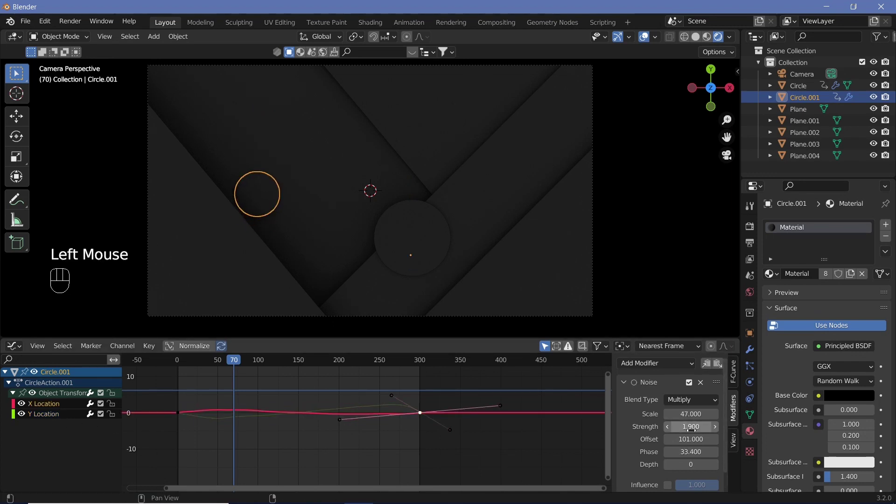
left_click_drag(691, 440, 672, 452)
left_click_drag(691, 414, 706, 426)
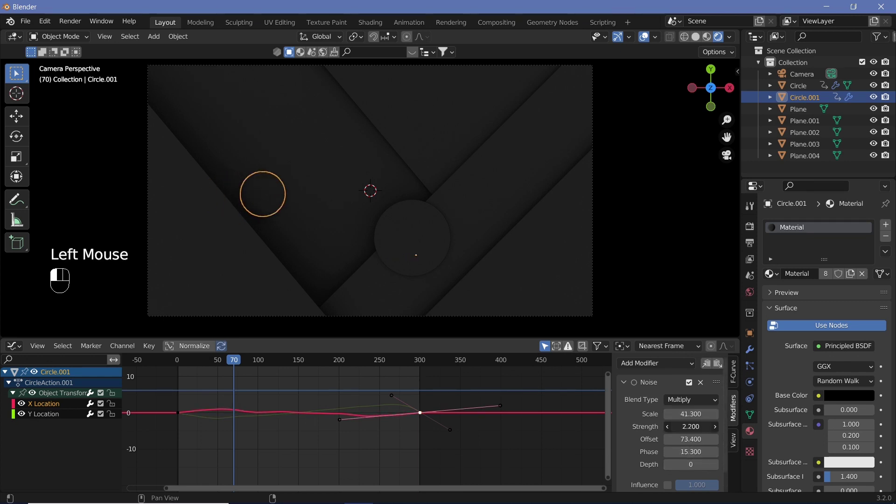
key("shift+space")
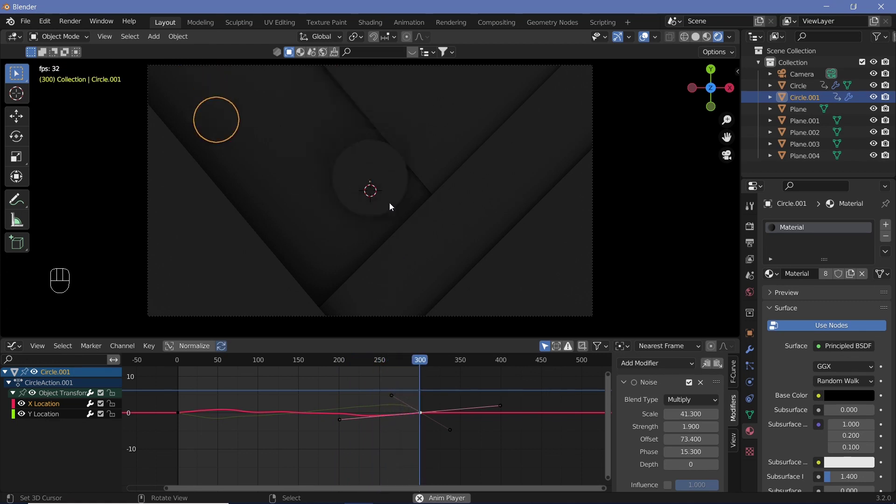
key("shift+space")
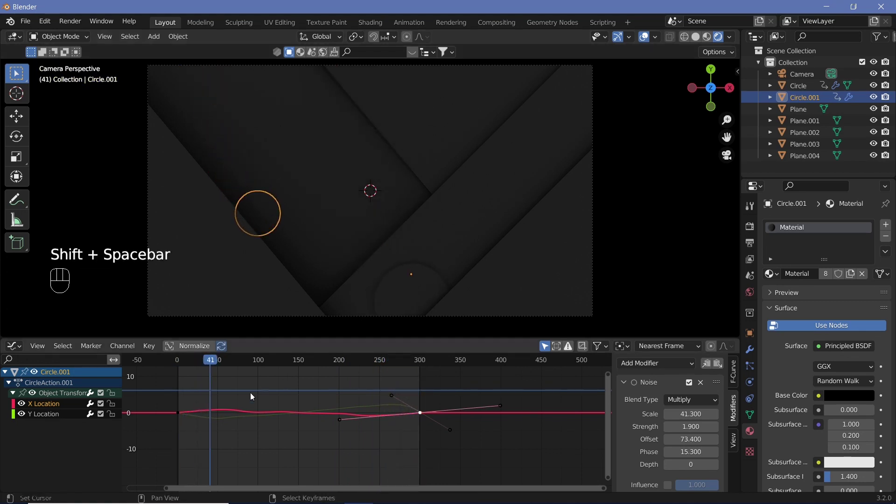
Rotate the handles of the second circle's X Location start and end keyframes by 12 degrees each
right_click(178, 413)
type("r")
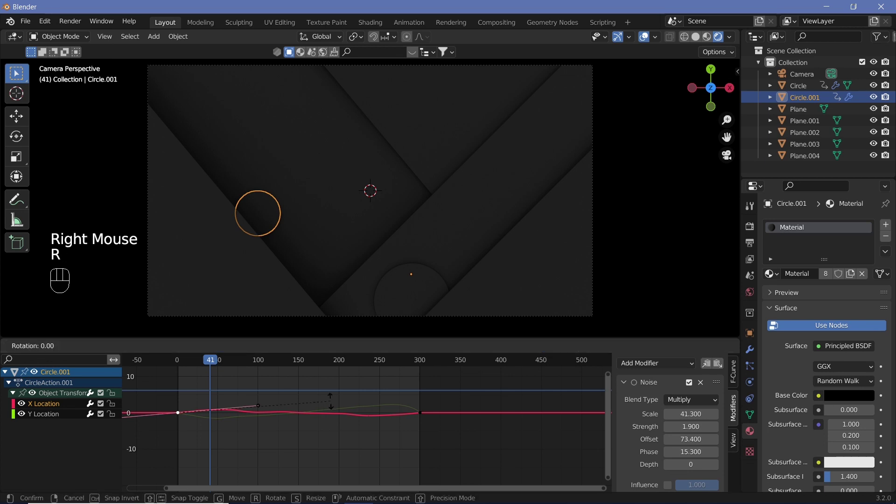
type("20")
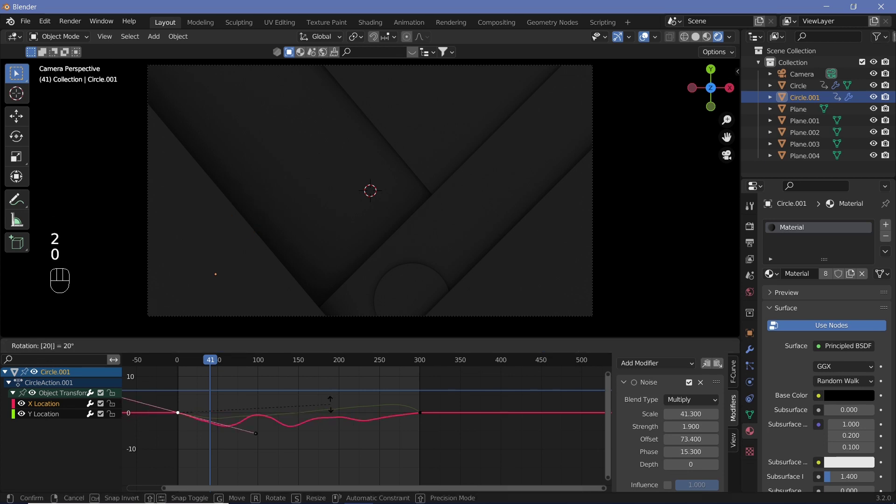
key("BackSpace")
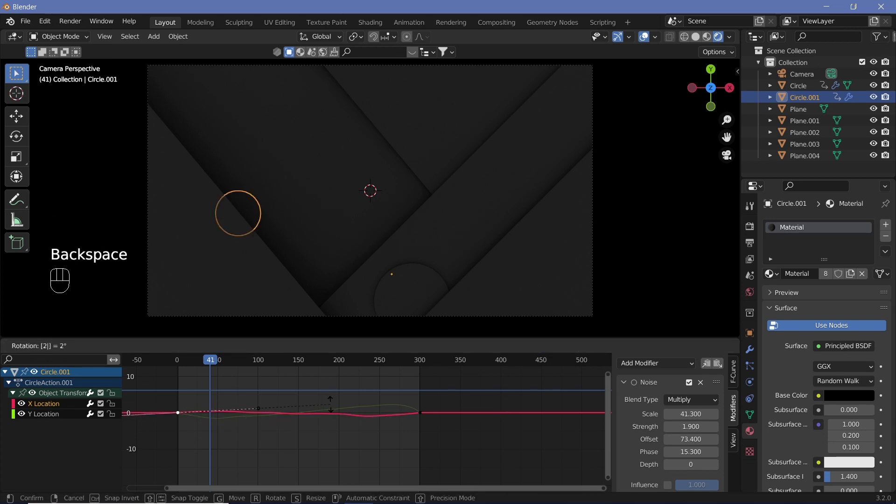
key("BackSpace")
key("BackSpace")
key("BackSpace")
type("12")
key("Return")
right_click(426, 416)
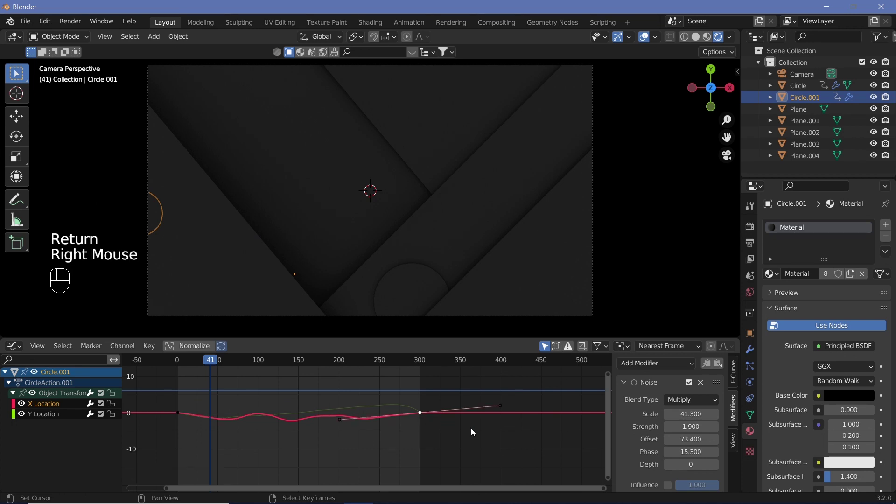
type("r12")
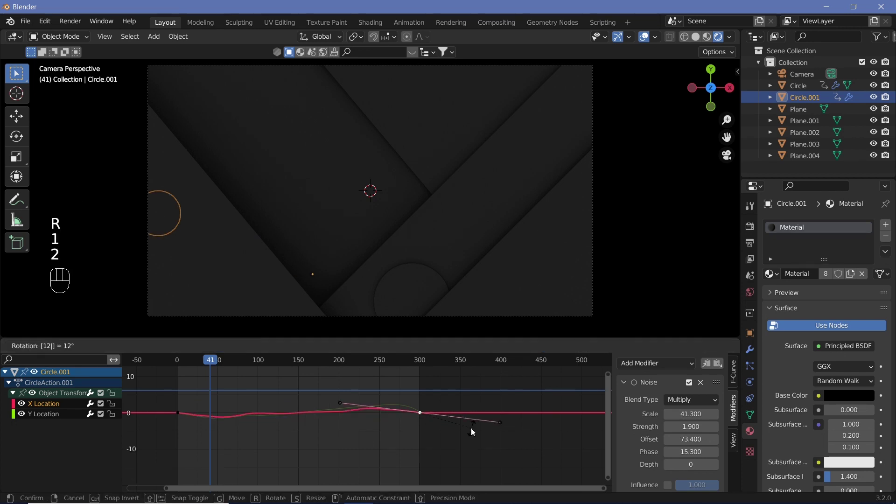
key("Return")
Play the animation with the viewport overlays hidden to check how both circles move
key("shift+space")
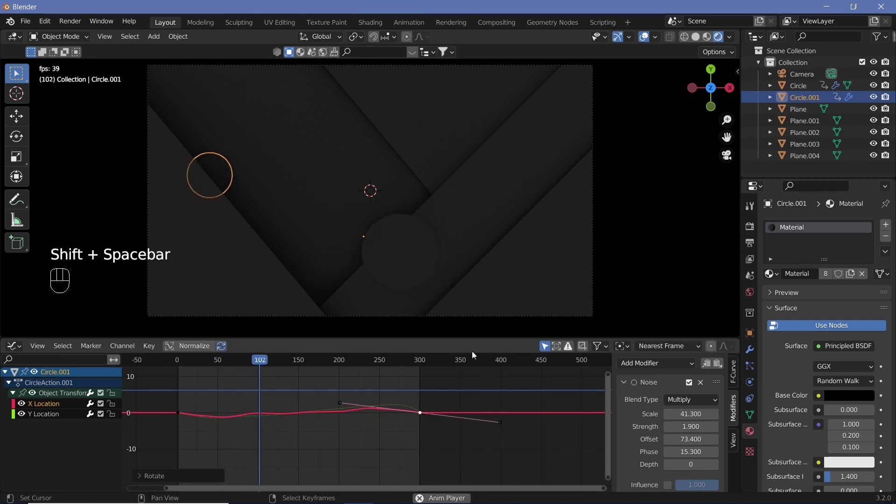
left_click(372, 187)
key("shift+space")
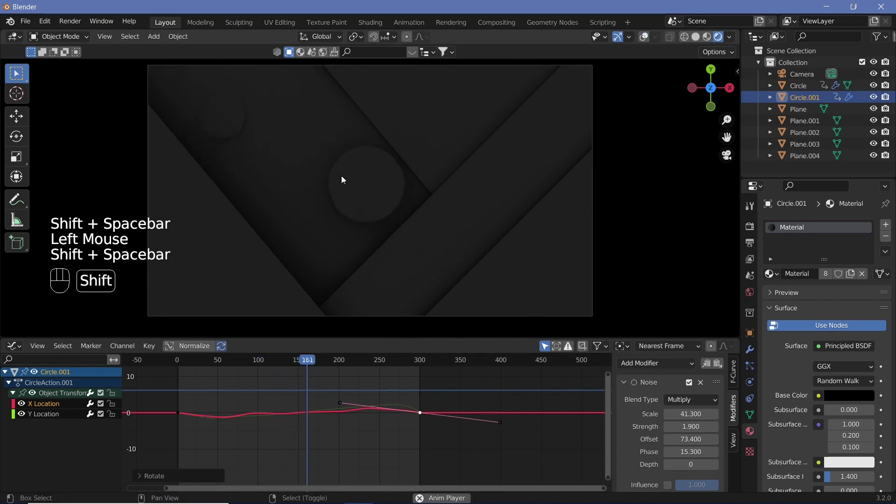
key("shift+space")
Duplicate the small circle to the camera frame's lower-left area, raise it along Z, and apply its object transform
right_click(338, 159)
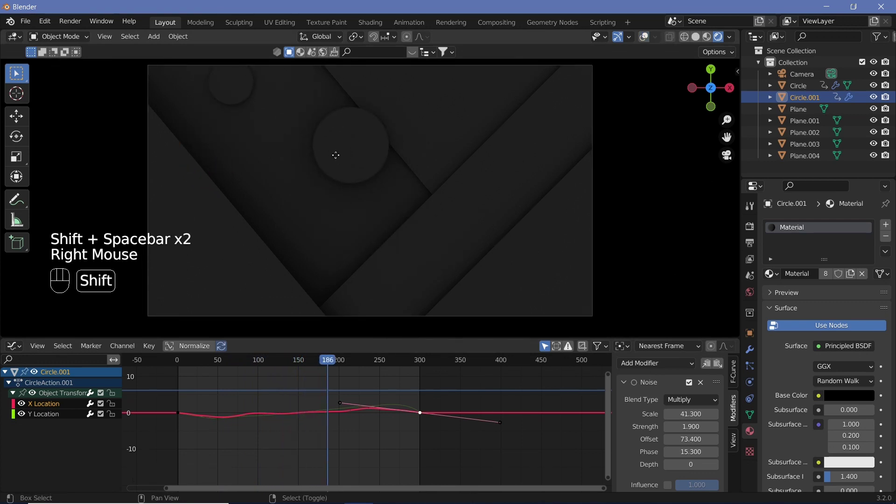
key("shift+d")
left_click(405, 302)
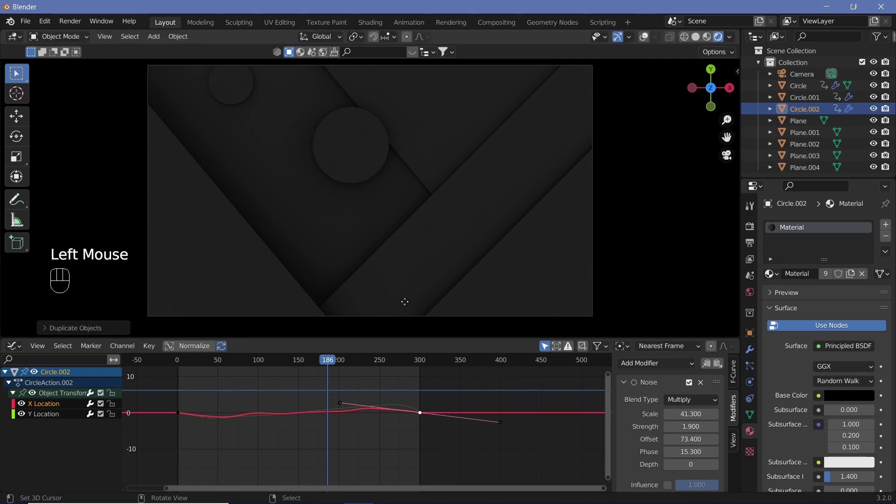
key("g")
key("z")
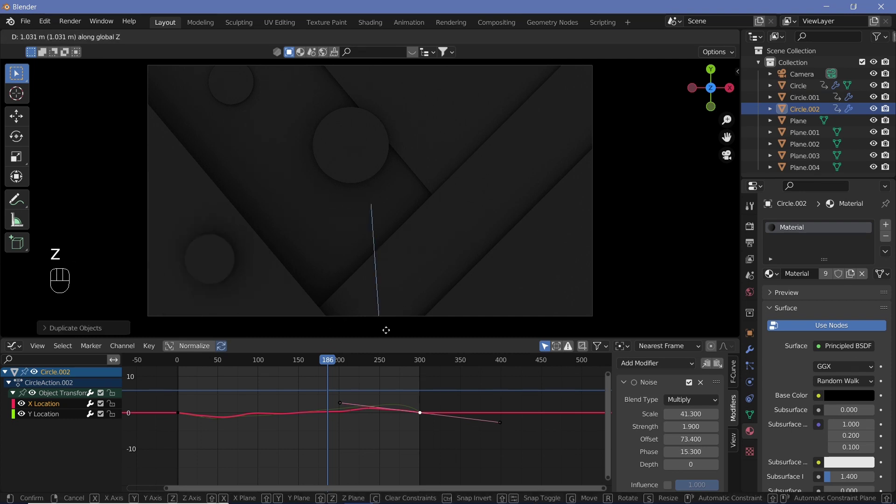
left_click(380, 290)
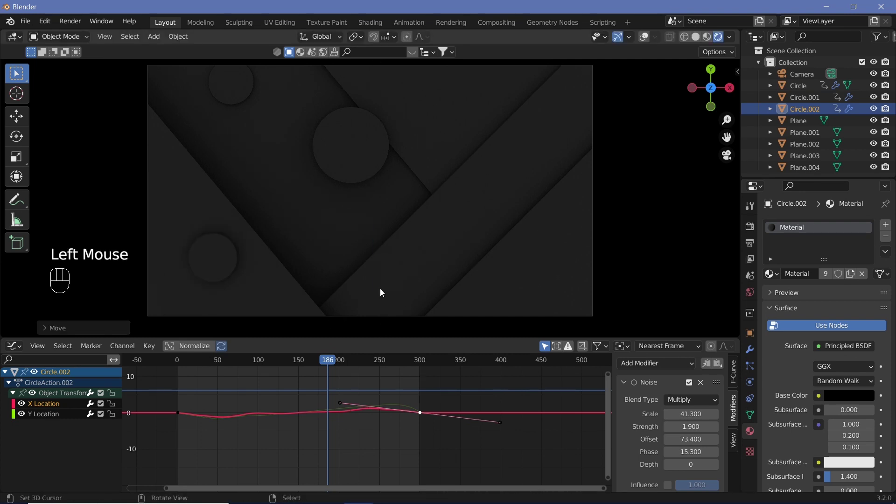
key("ctrl+a")
left_click(381, 290)
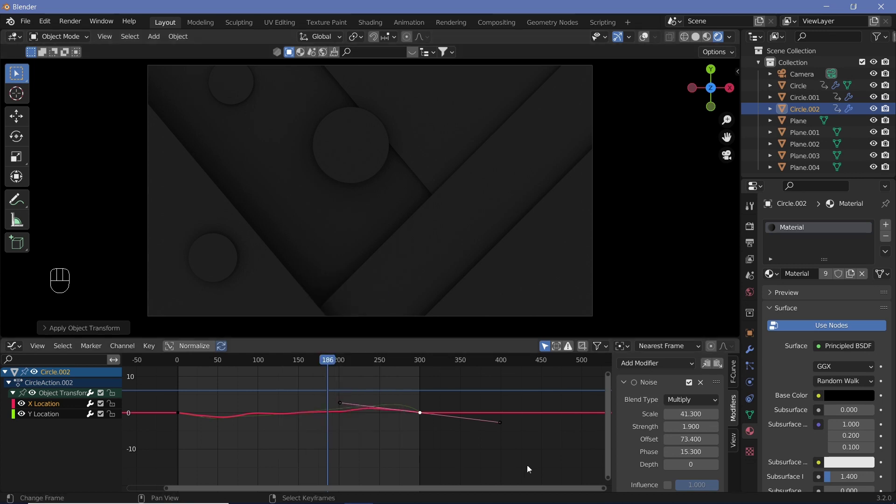
Set the third circle's X Location Noise modifier to scale 46.300, strength 2.200, offset 85.000 and phase 2.500
left_click_drag(691, 452, 701, 414)
mouse_move(691, 426)
left_mouse_down()
mouse_move(703, 427)
mouse_move(686, 427)
left_mouse_up()
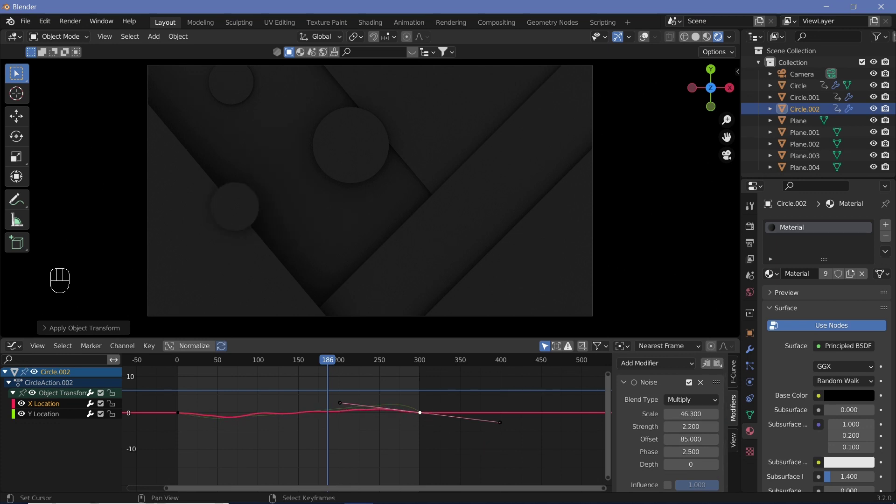
Rotate the handles of the third circle's X Location end and start keyframes by -5 degrees each
key("r")
key("5")
key("Return")
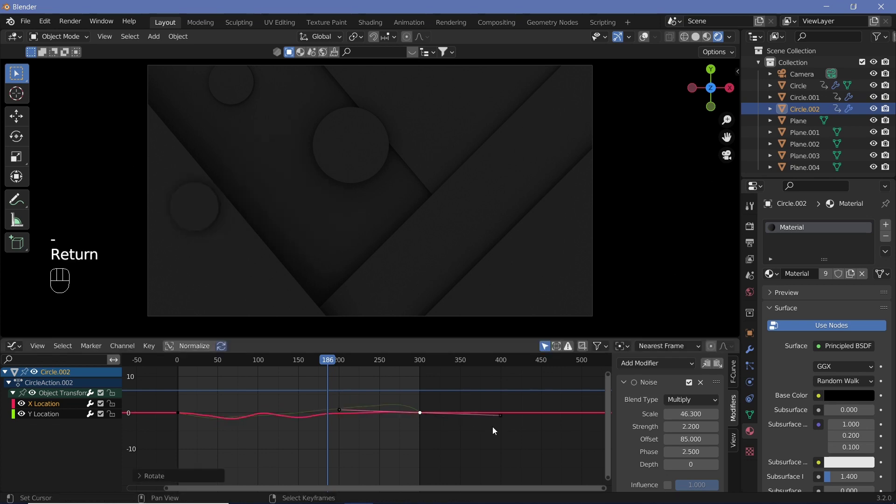
right_click(177, 413)
key("r")
key("minus")
key("5")
key("Return")
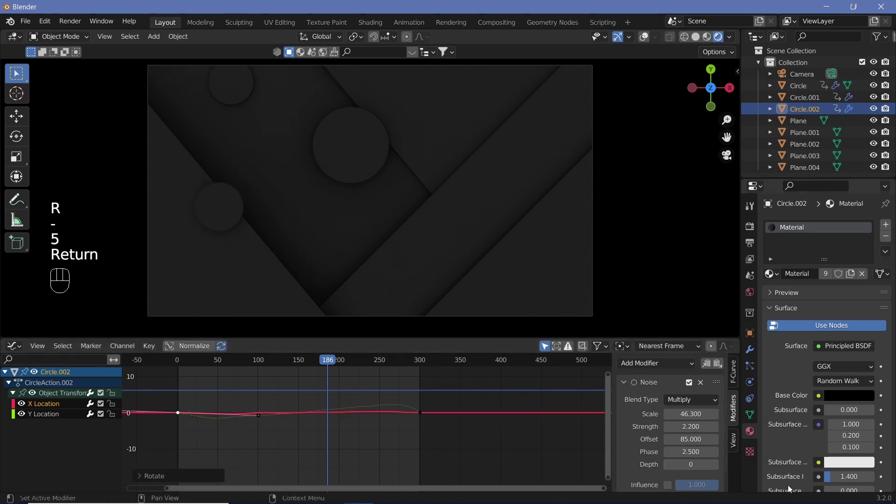
Increase the third circle's X Location Noise modifier strength to 6.200
scroll(397, 441, "up", 3)
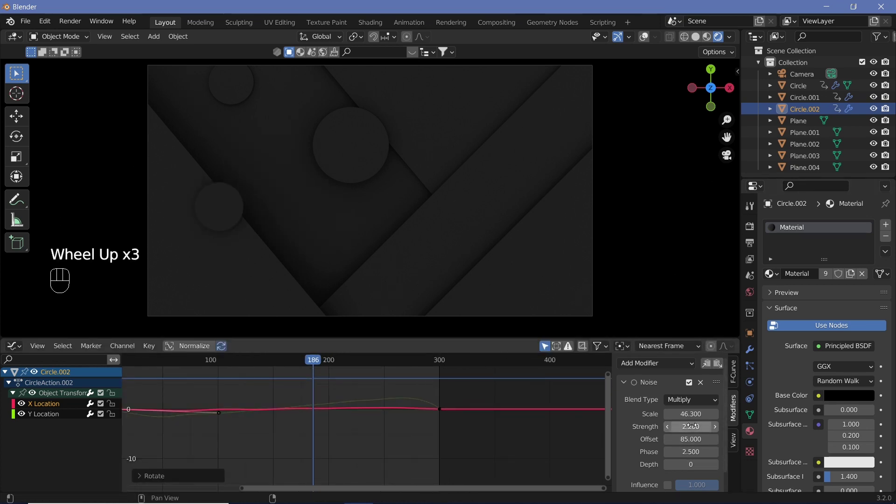
left_click_drag(691, 427, 728, 427)
scroll(192, 385, "down", 3)
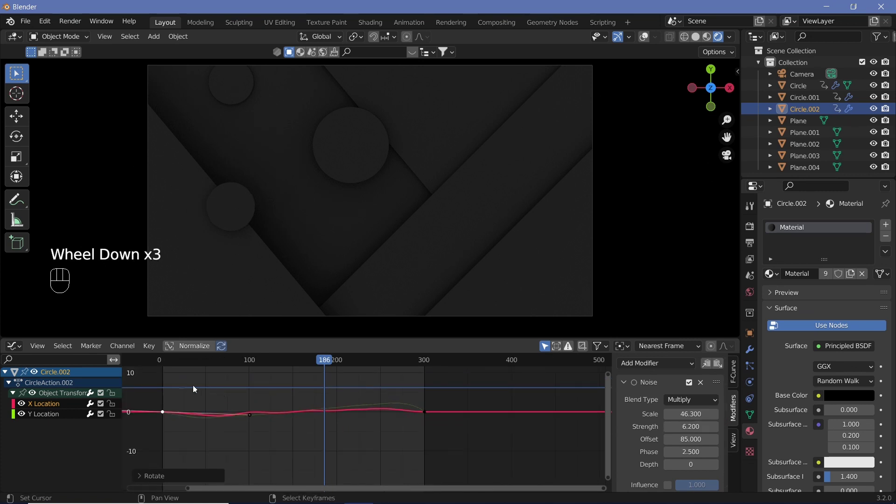
Flatten the handles of the third circle's Y Location start and end keyframes by rotating each 15 degrees toward horizontal
left_click(54, 414)
right_click(163, 413)
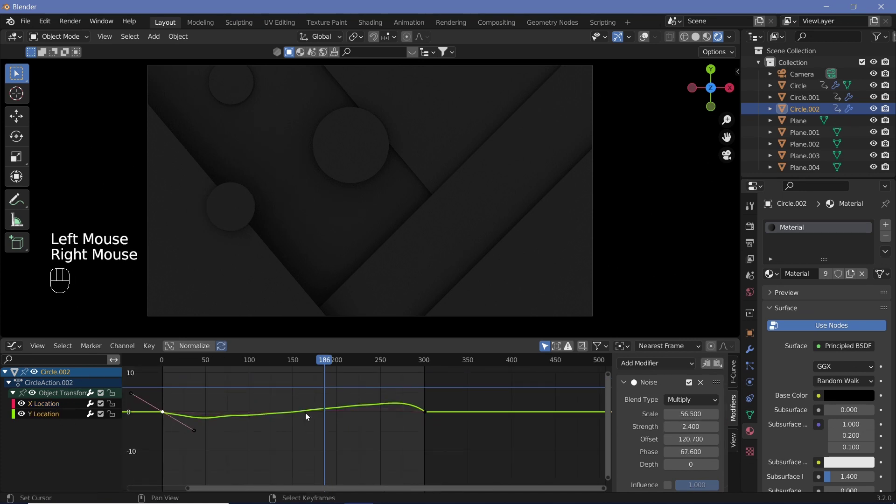
type("r15")
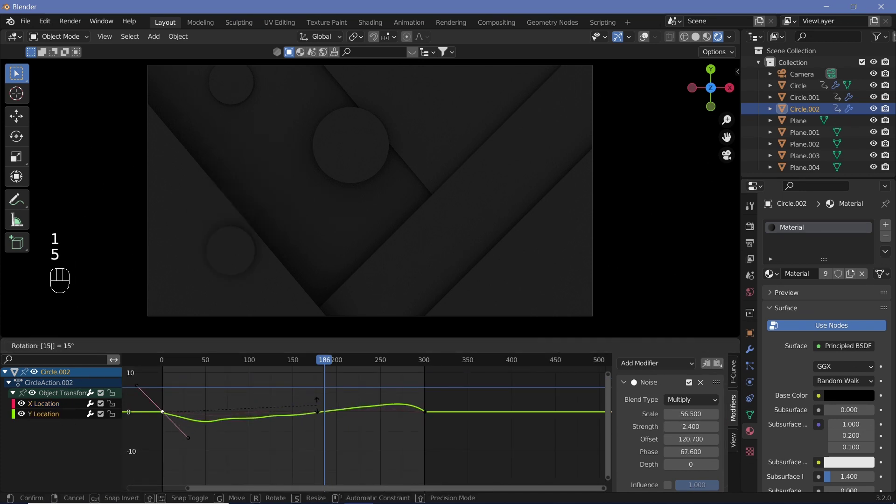
key("Return")
right_click(457, 416)
right_click(457, 416)
type("r")
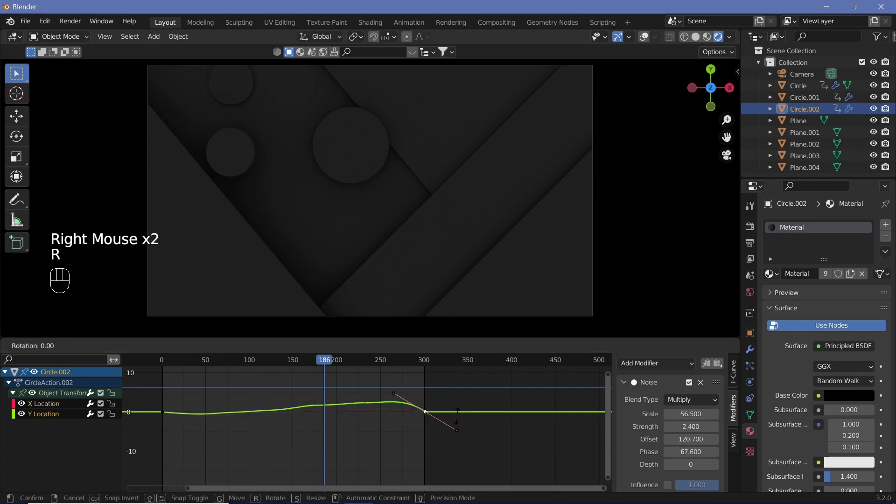
type("15")
key("Return")
Set the third circle's Y Location Noise modifier to offset 155.400 and phase 152.600, and preview the animation
left_click_drag(691, 439, 729, 451)
key("shift+space")
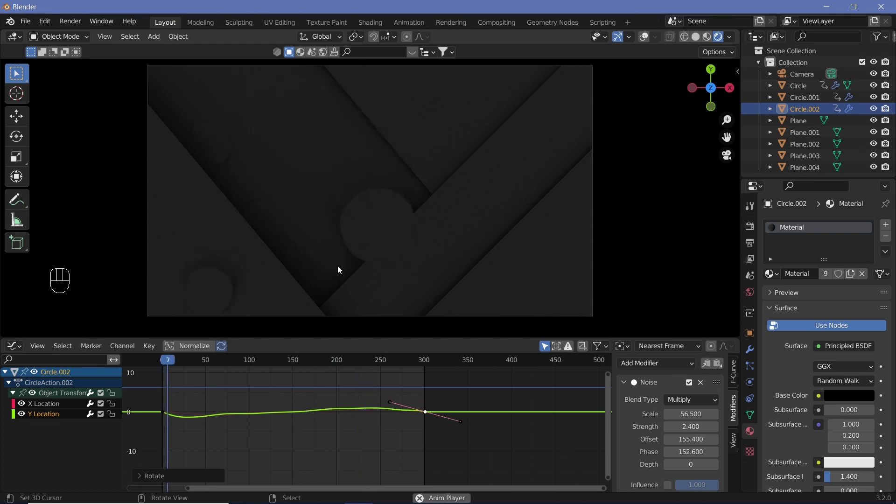
left_click(424, 260)
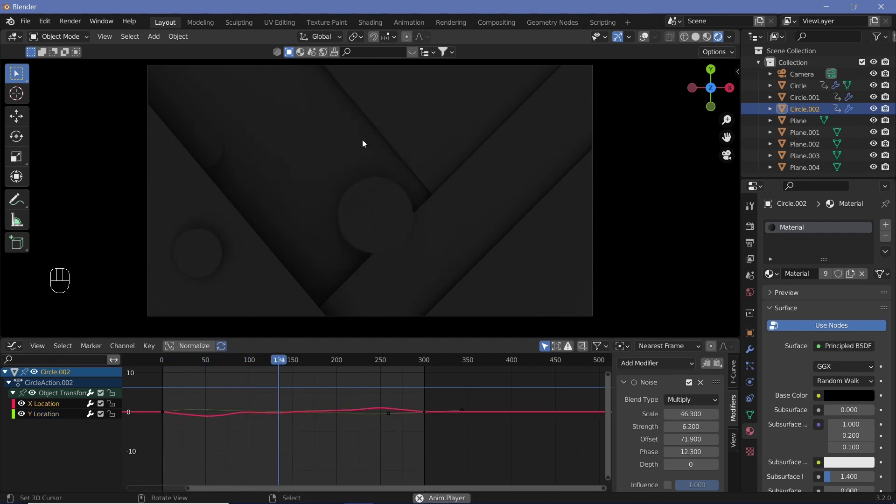
key("shift+space")
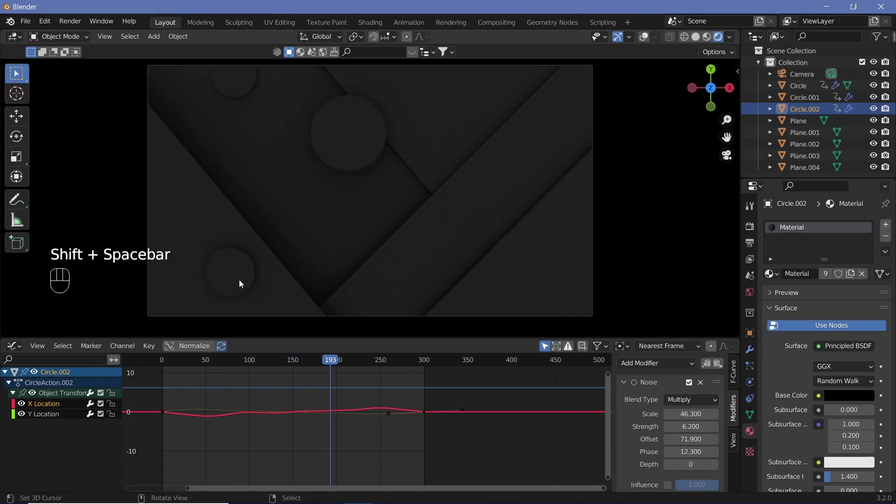
Duplicate the third circle to the camera frame's right side, adjust its height along Z, scale it up about 1.19 times, and preview the animation
right_click(239, 279)
key("shift+d")
left_click(525, 232)
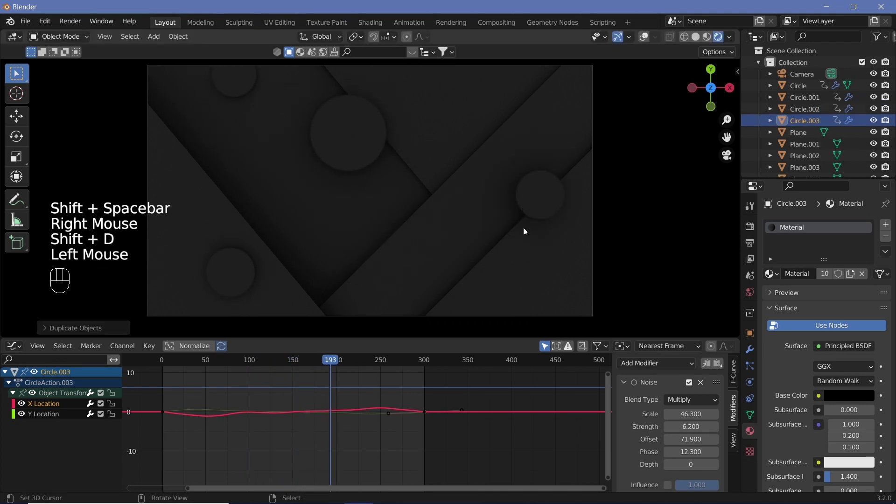
key("g")
key("z")
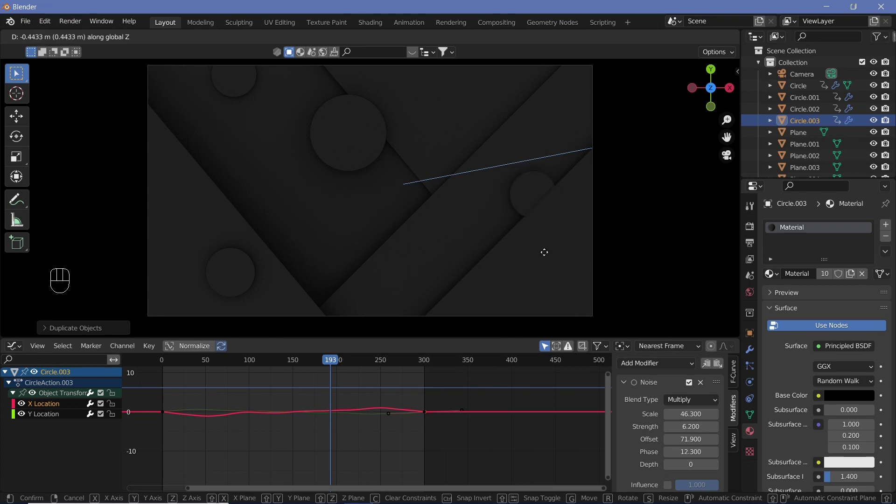
left_click(545, 252)
key("s")
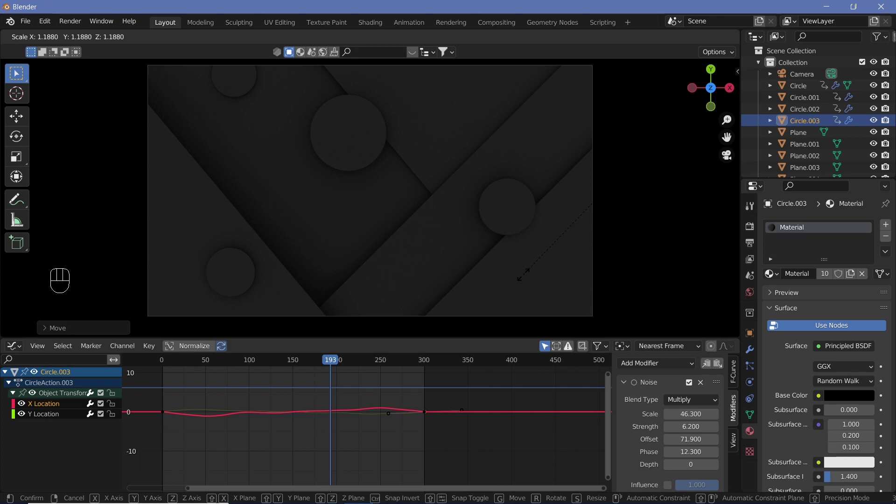
key("shift+space")
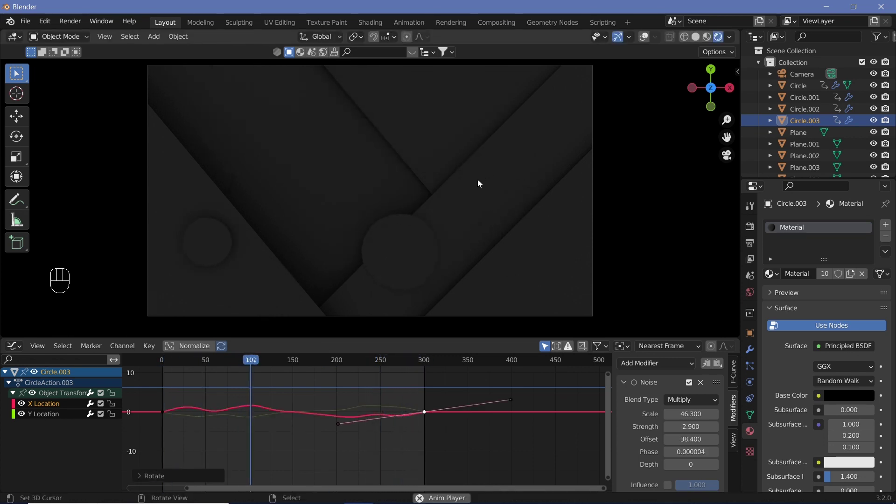
left_click(467, 204)
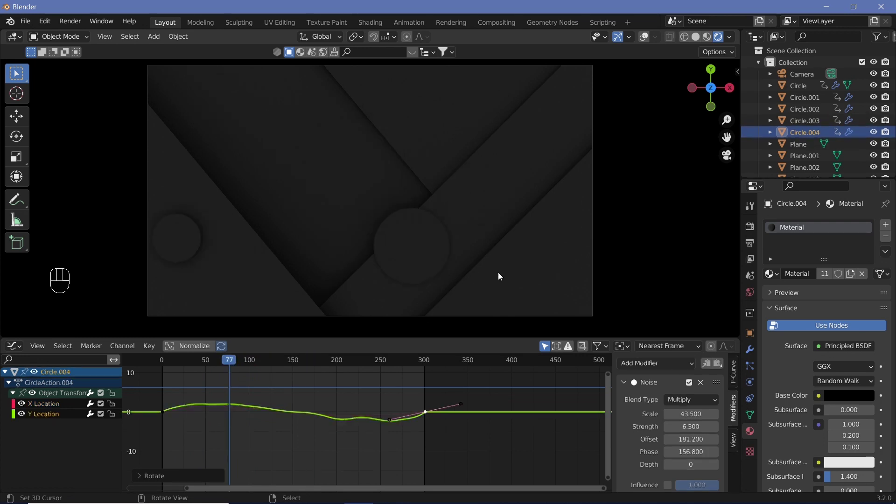
Change the Base Color of the planes' and circles' shared material to dark red and play the animation
right_click(552, 285)
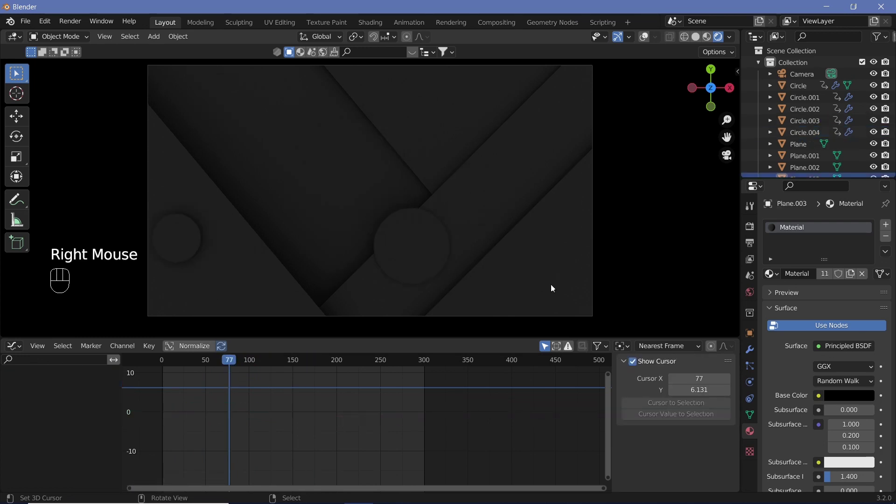
left_click(840, 400)
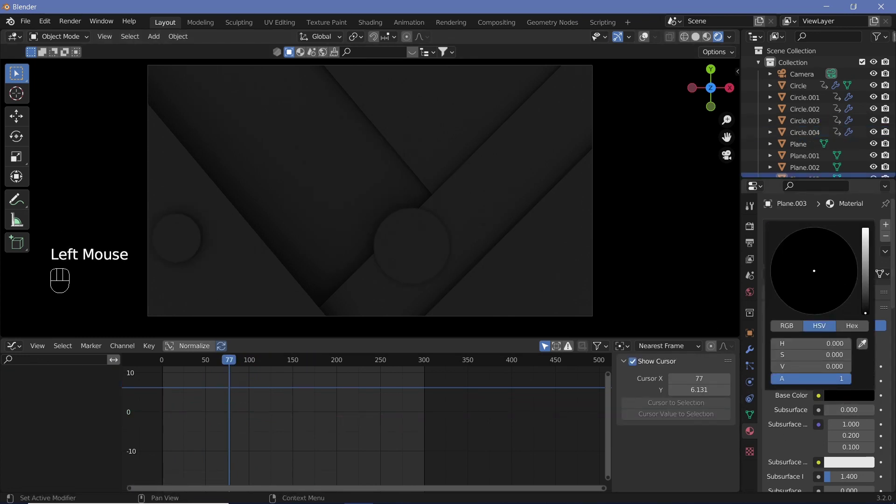
left_click(822, 228)
mouse_move(823, 229)
left_mouse_down()
mouse_move(851, 248)
mouse_move(855, 285)
mouse_move(817, 312)
left_mouse_up()
key("shift+space")
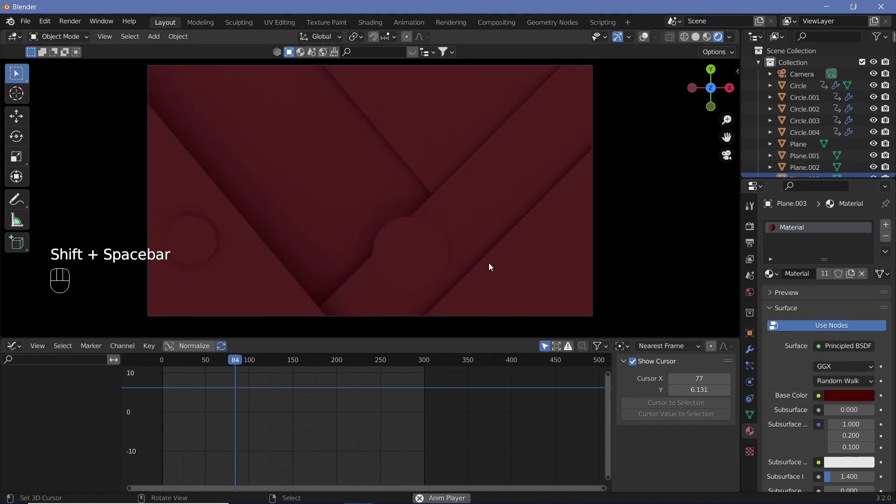